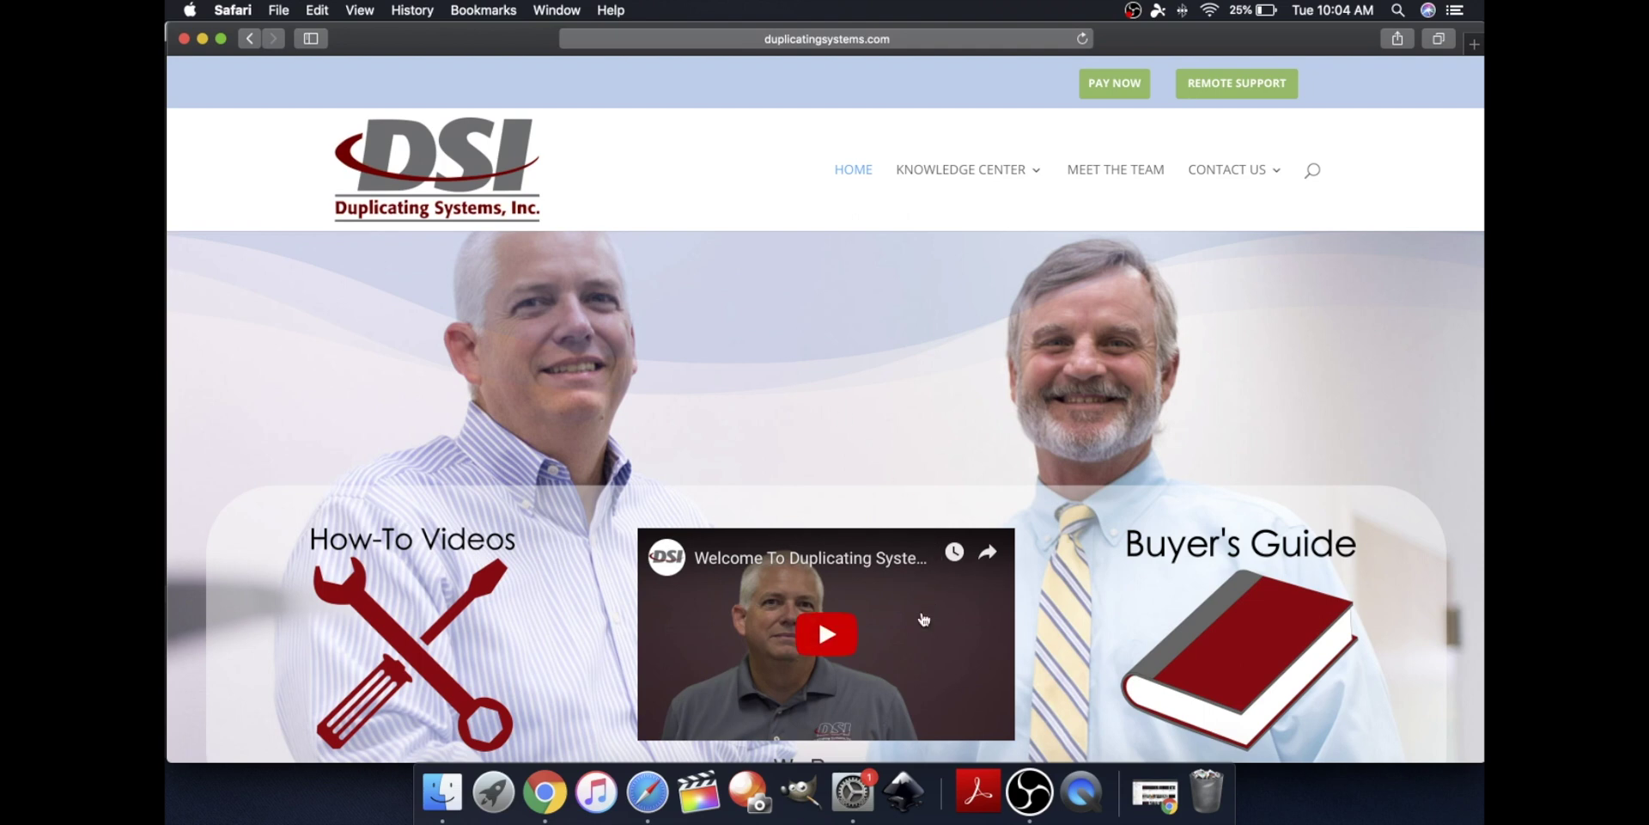
In Sharing preferences, create a new Desktop folder SamScans12 and add it to Shared Folders
{"action": "left_click", "coordinate": [870, 792]}
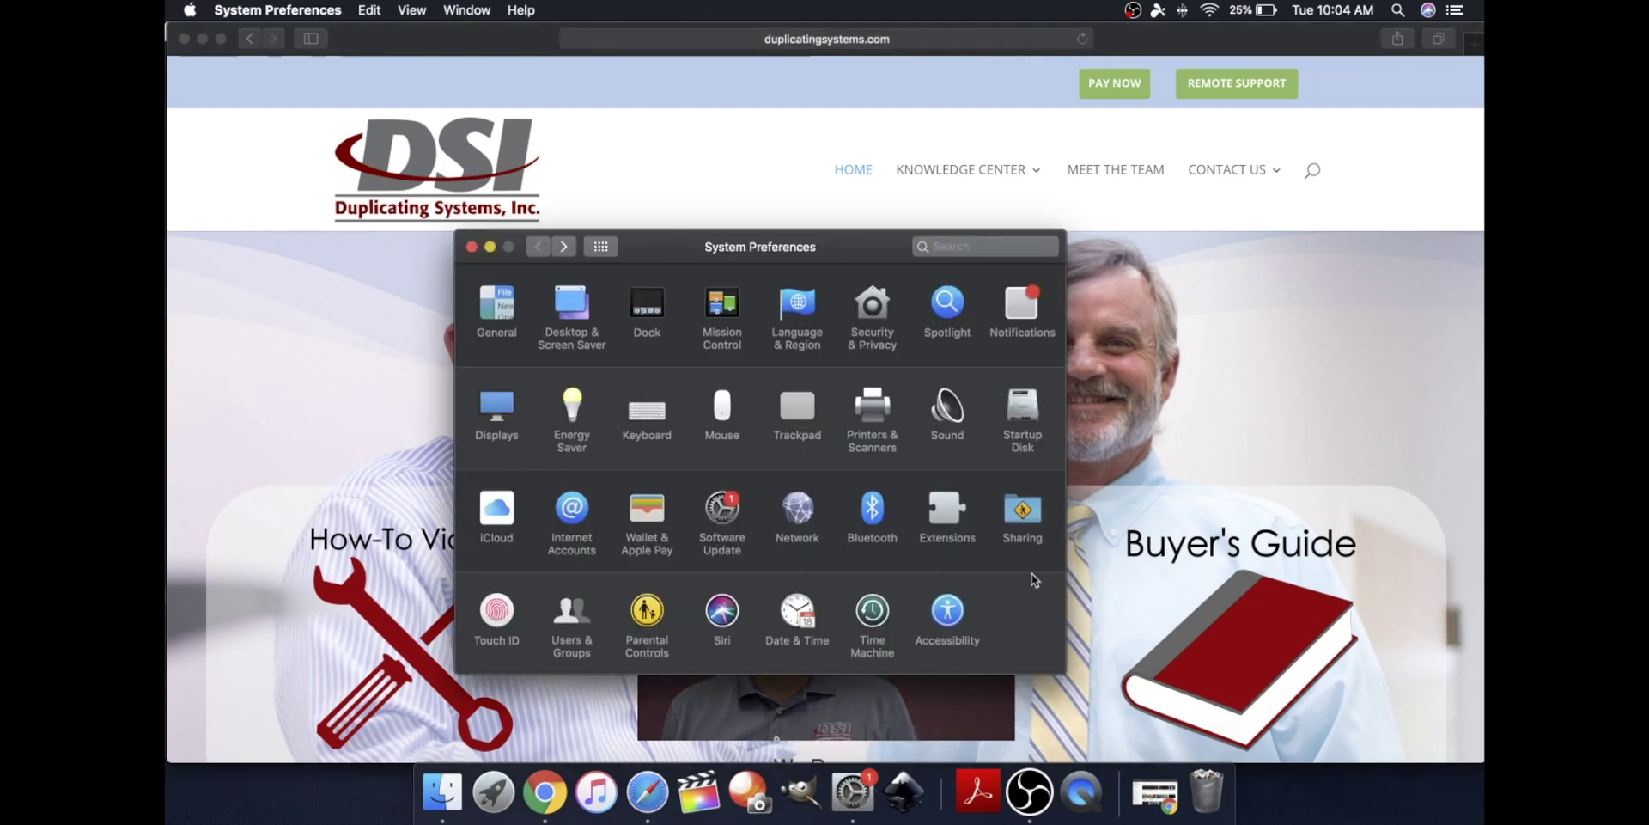
{"action": "left_click", "coordinate": [1023, 515]}
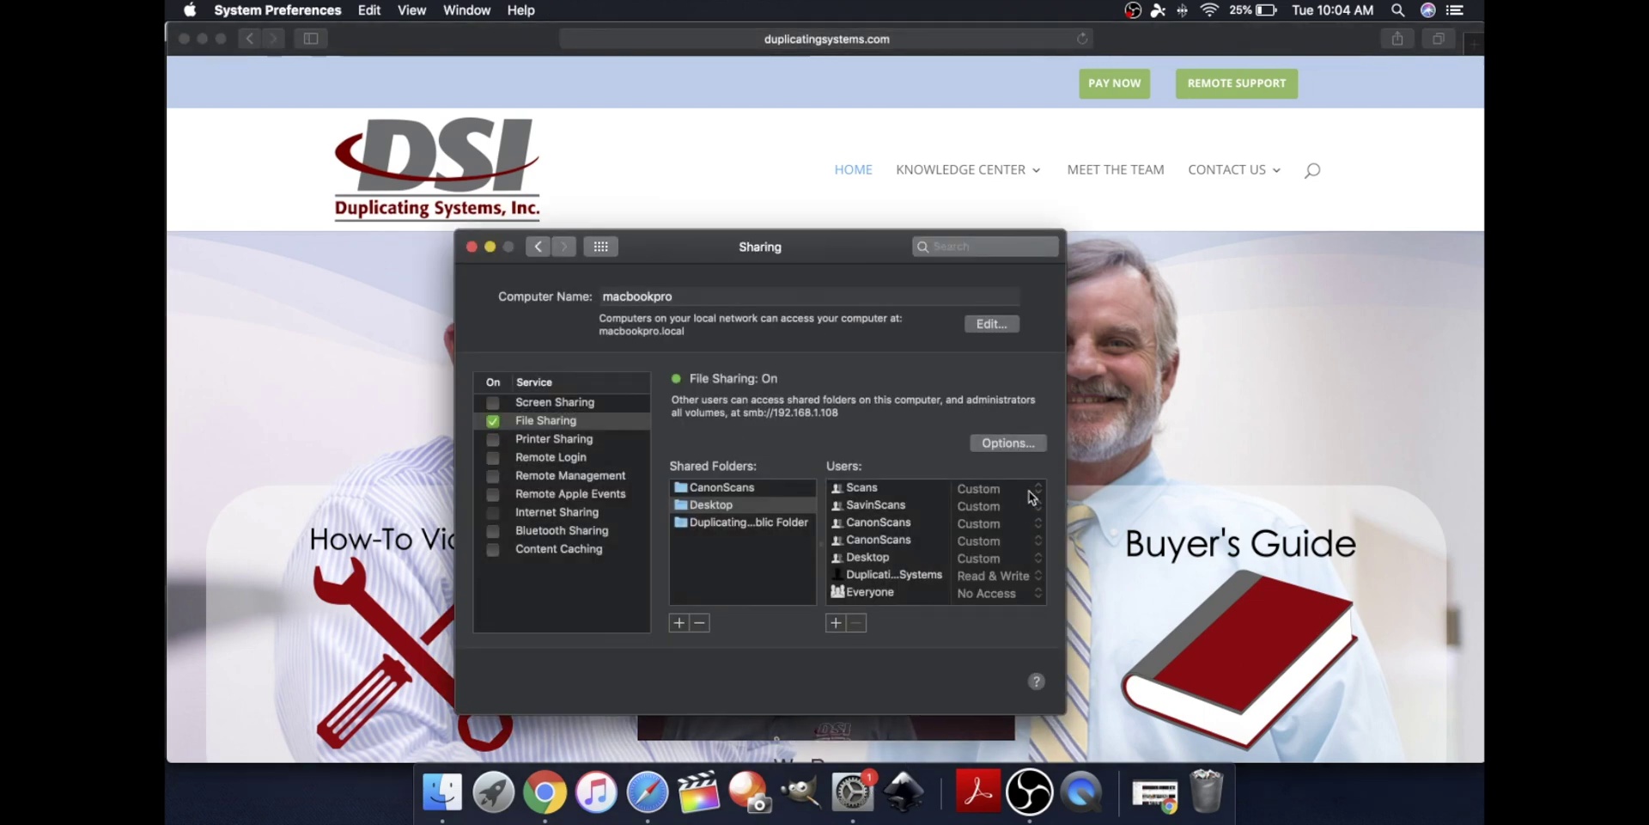
{"action": "left_click", "coordinate": [679, 624]}
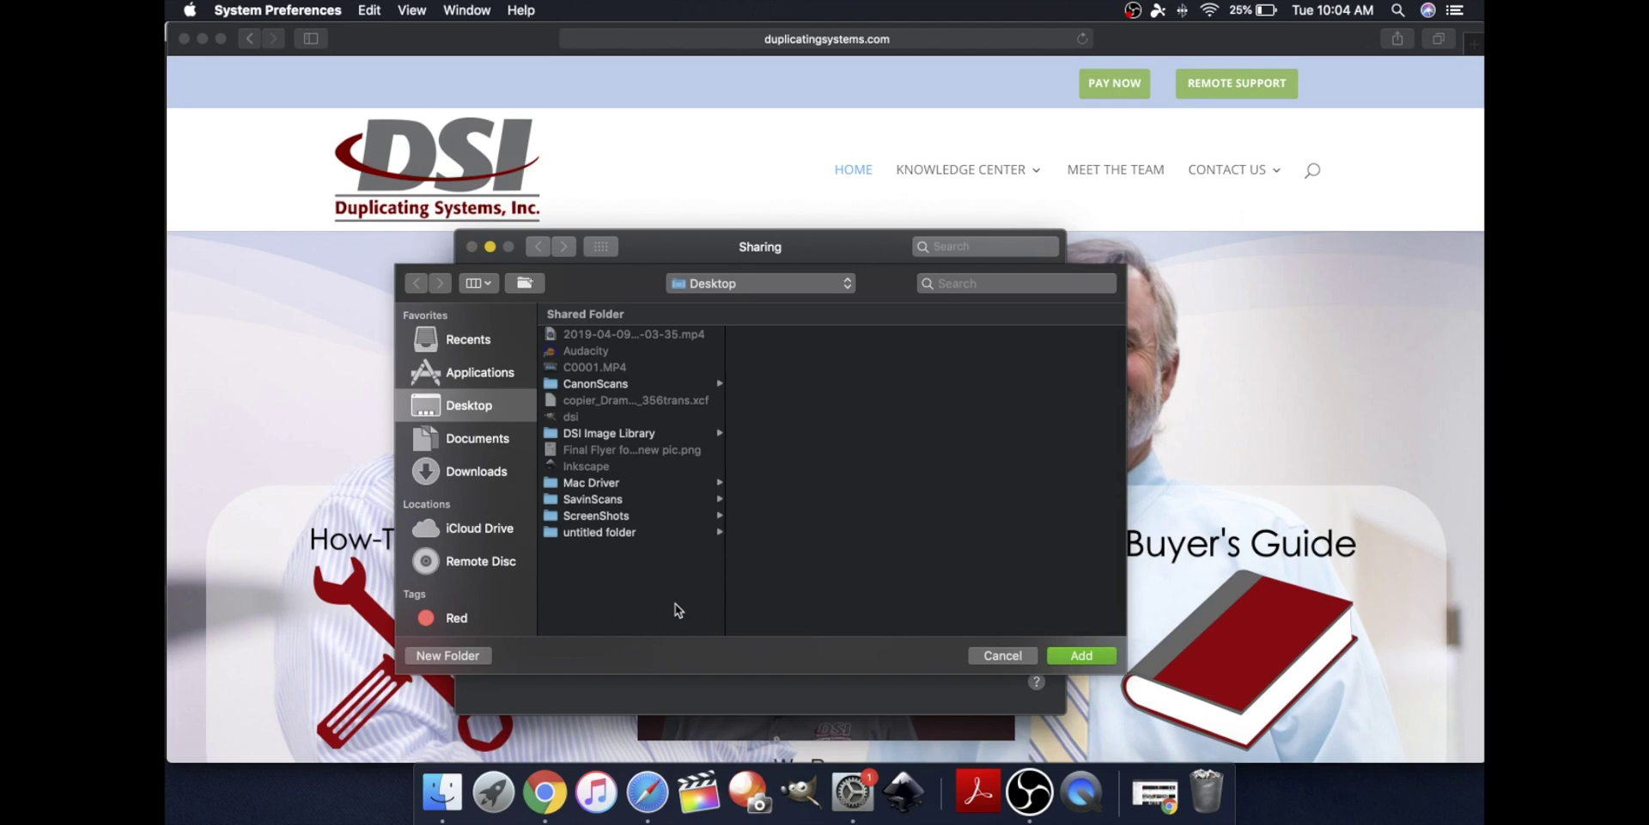
{"action": "left_click", "coordinate": [464, 657]}
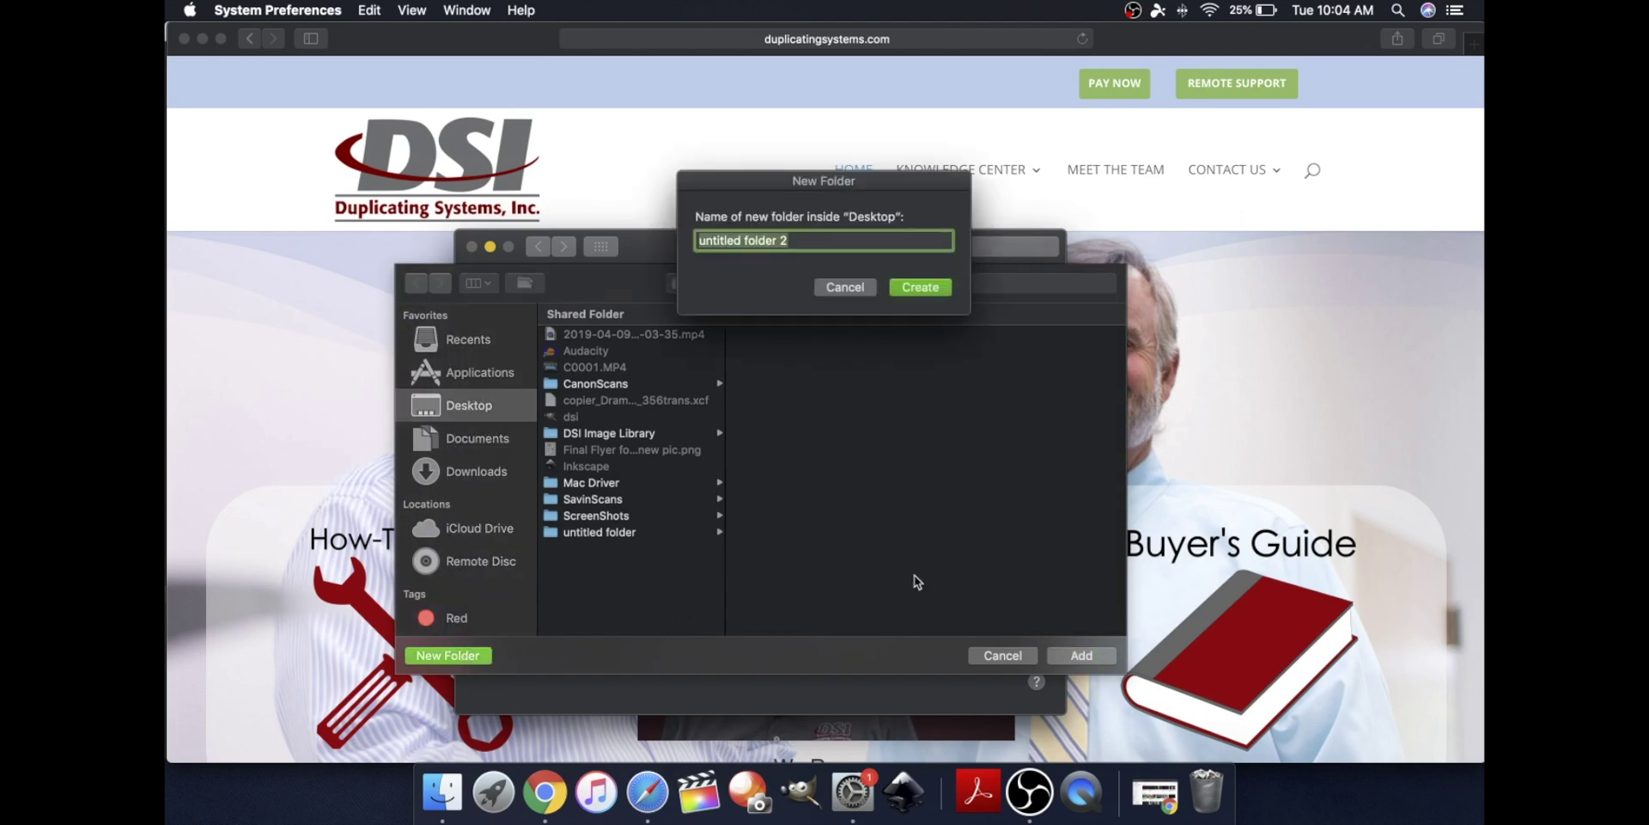
{"action": "type", "text": "SamScans1"}
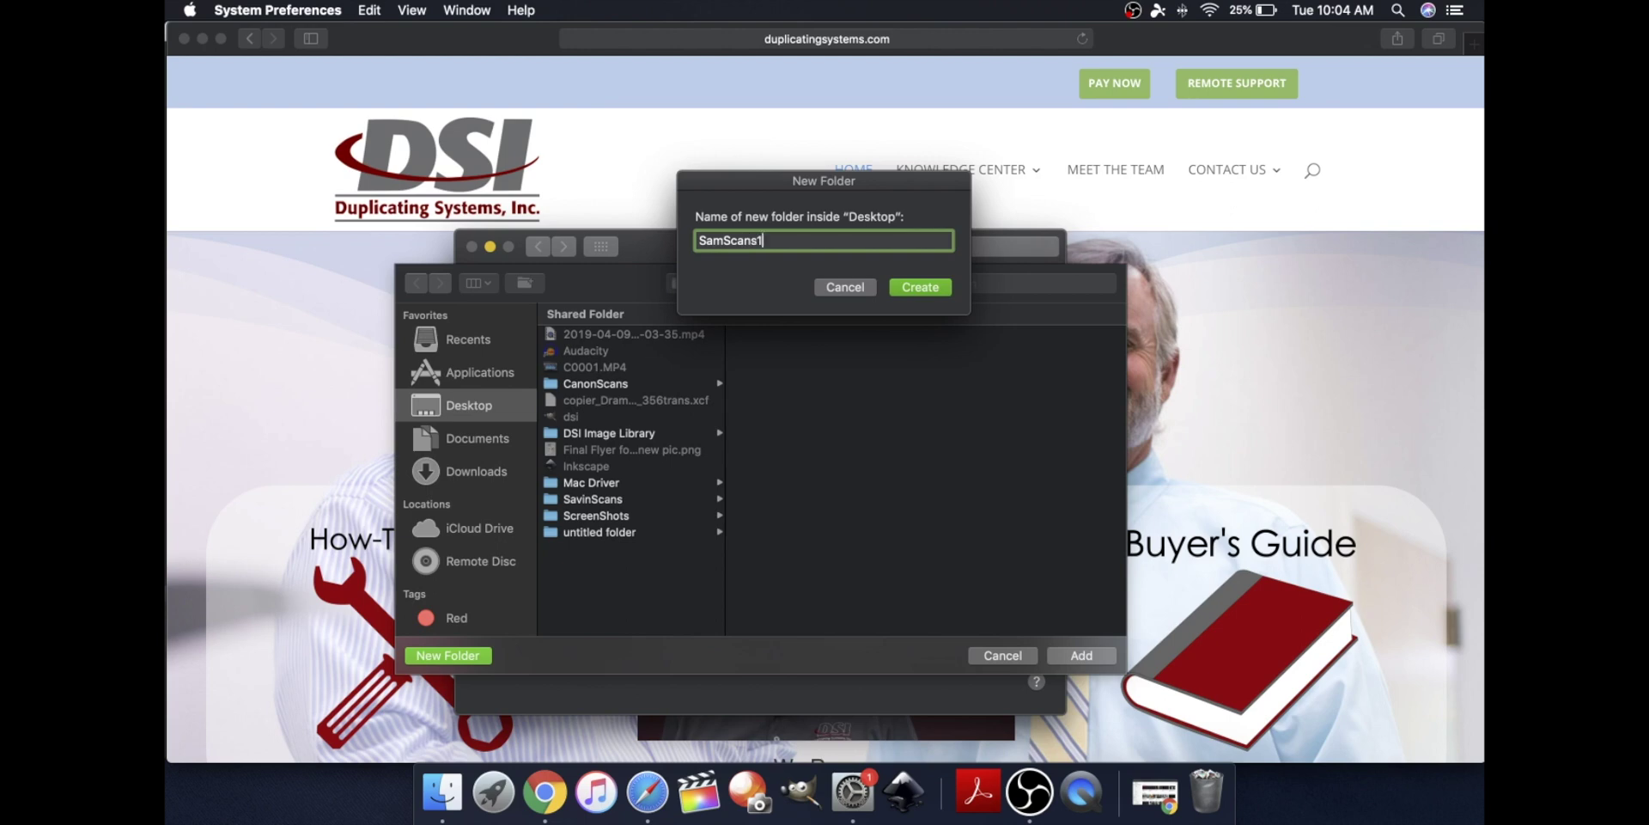
{"action": "type", "text": "2"}
{"action": "left_click", "coordinate": [908, 290]}
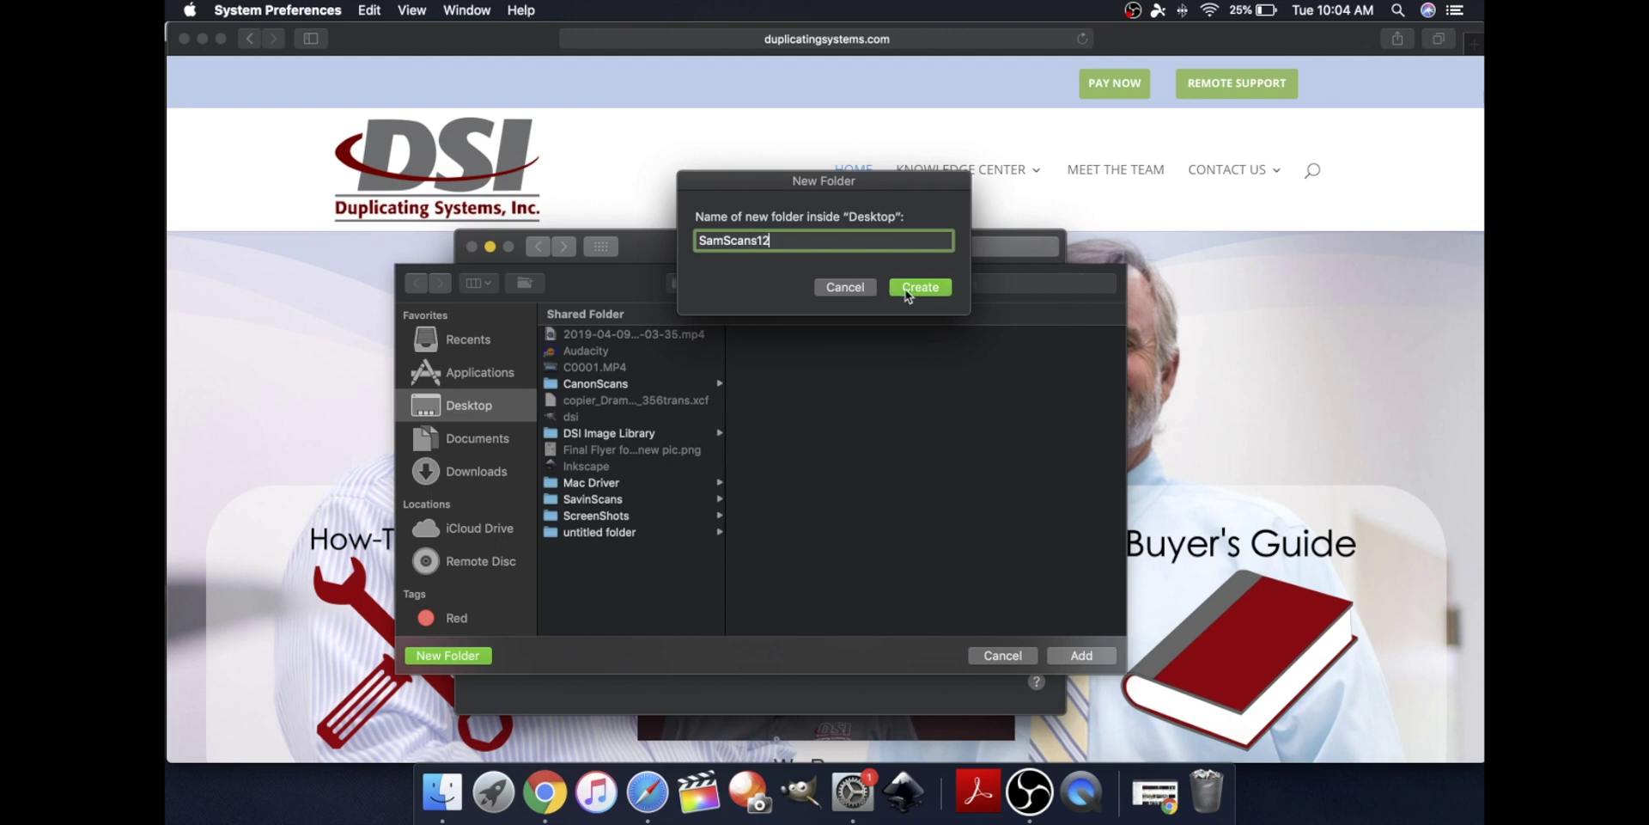
{"action": "left_click", "coordinate": [1103, 659]}
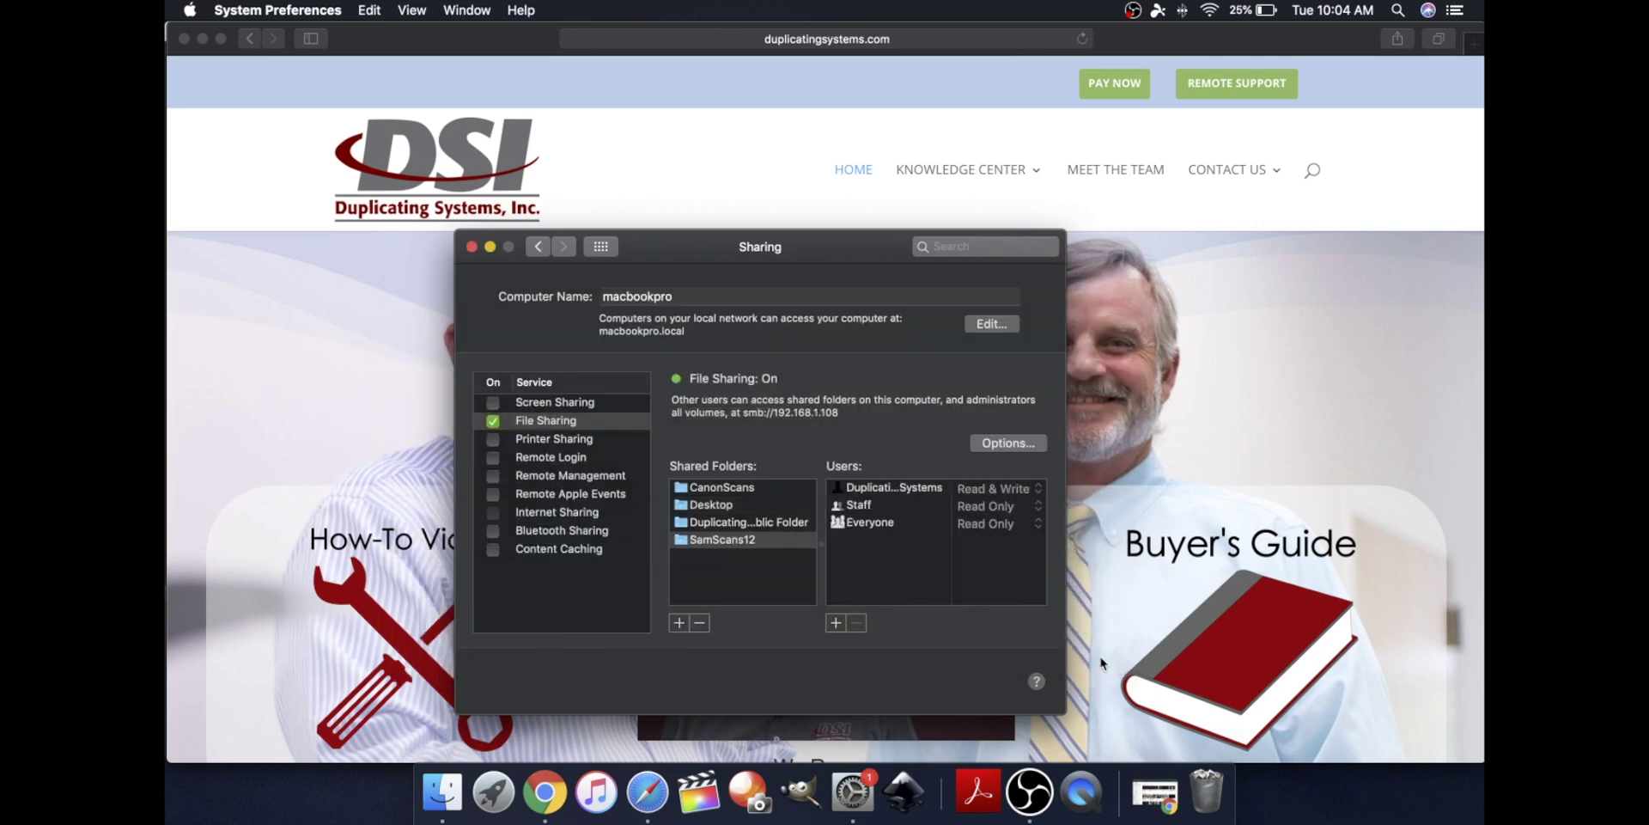
Keep SMB sharing enabled, give Everyone Read & Write on SamScans12, and quit System Preferences
{"action": "left_click", "coordinate": [1038, 444]}
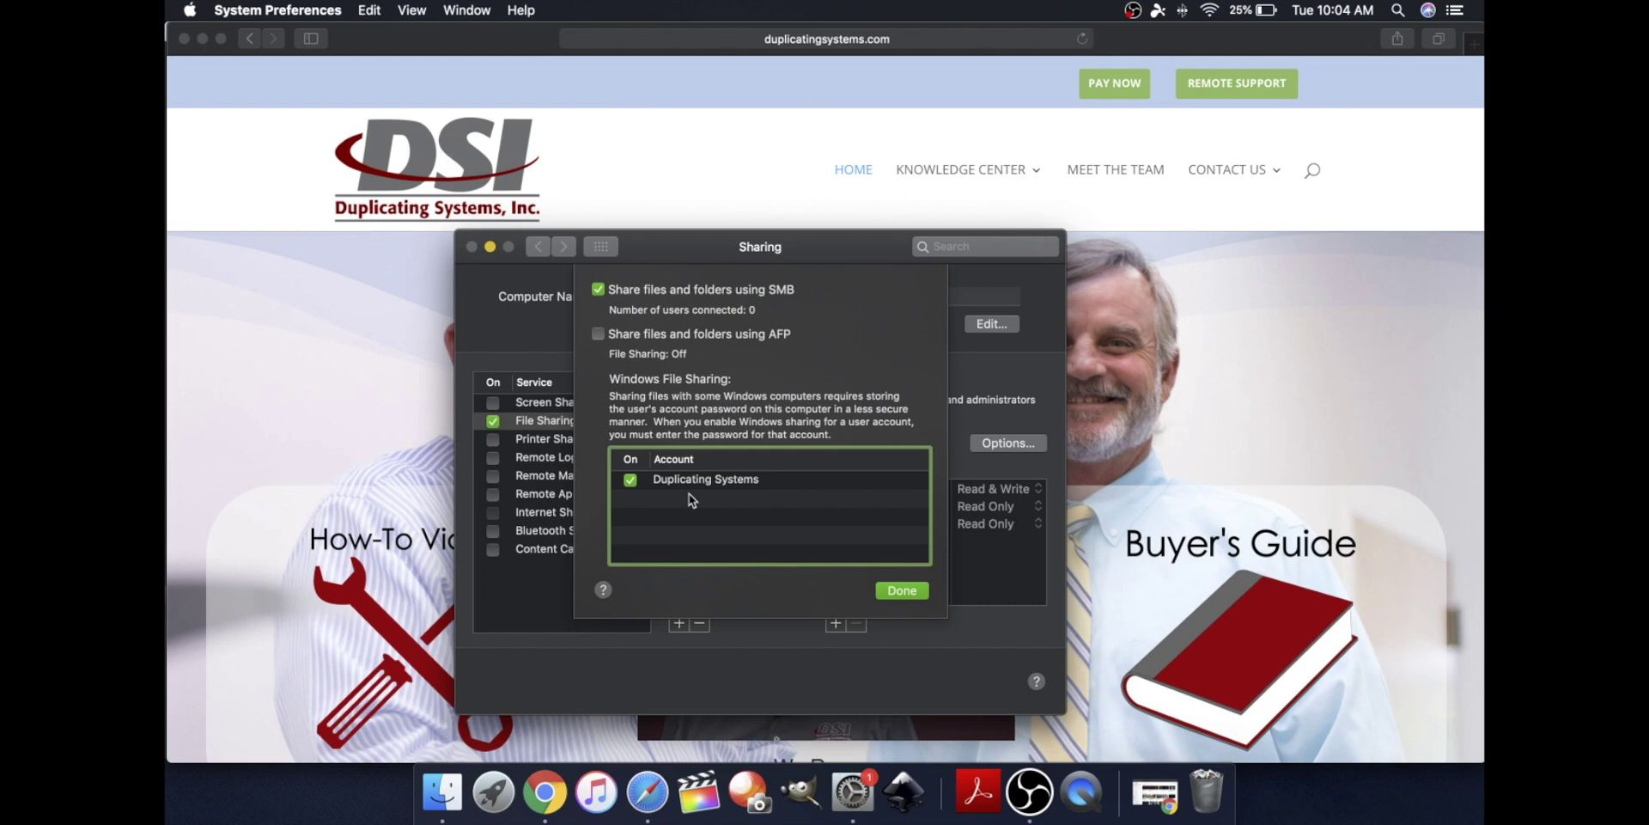
{"action": "left_click", "coordinate": [902, 592]}
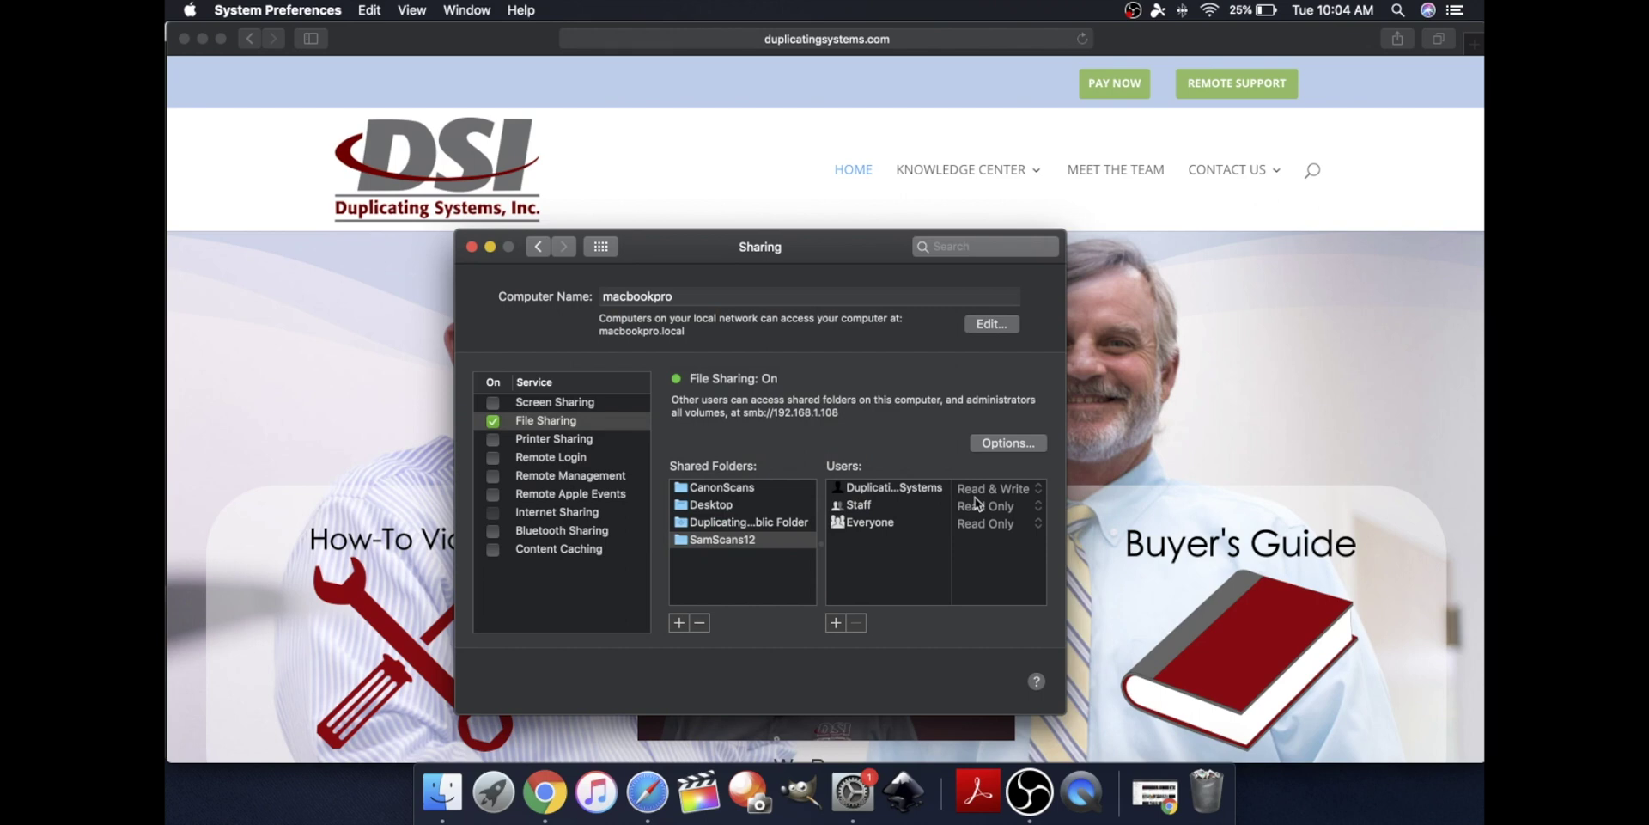
{"action": "left_click_drag", "start_coordinate": [1036, 523], "coordinate": [1032, 512]}
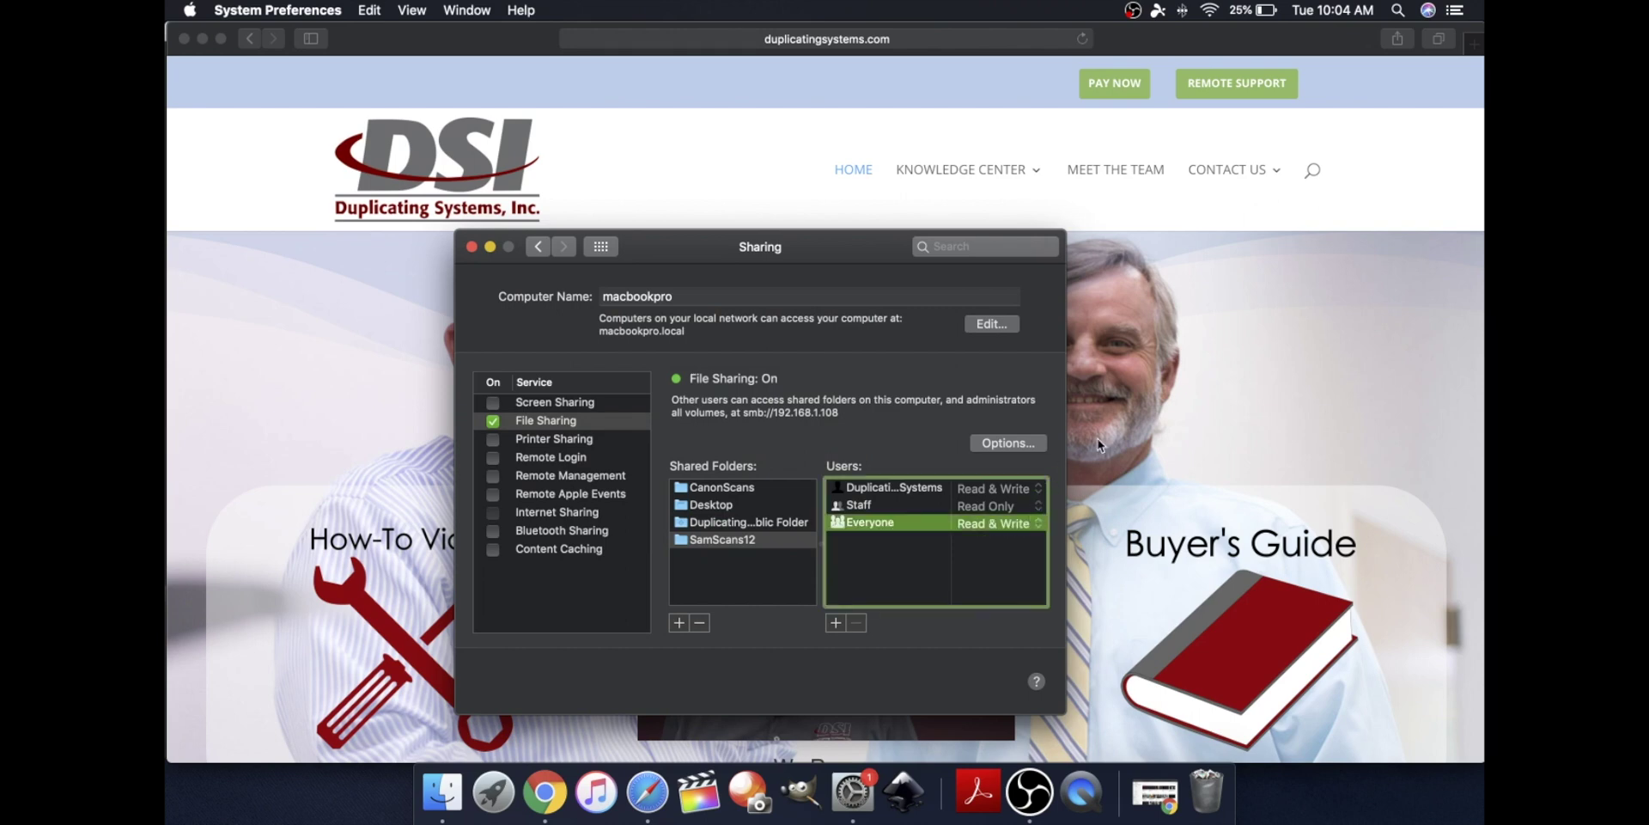
{"action": "key", "text": "super+q"}
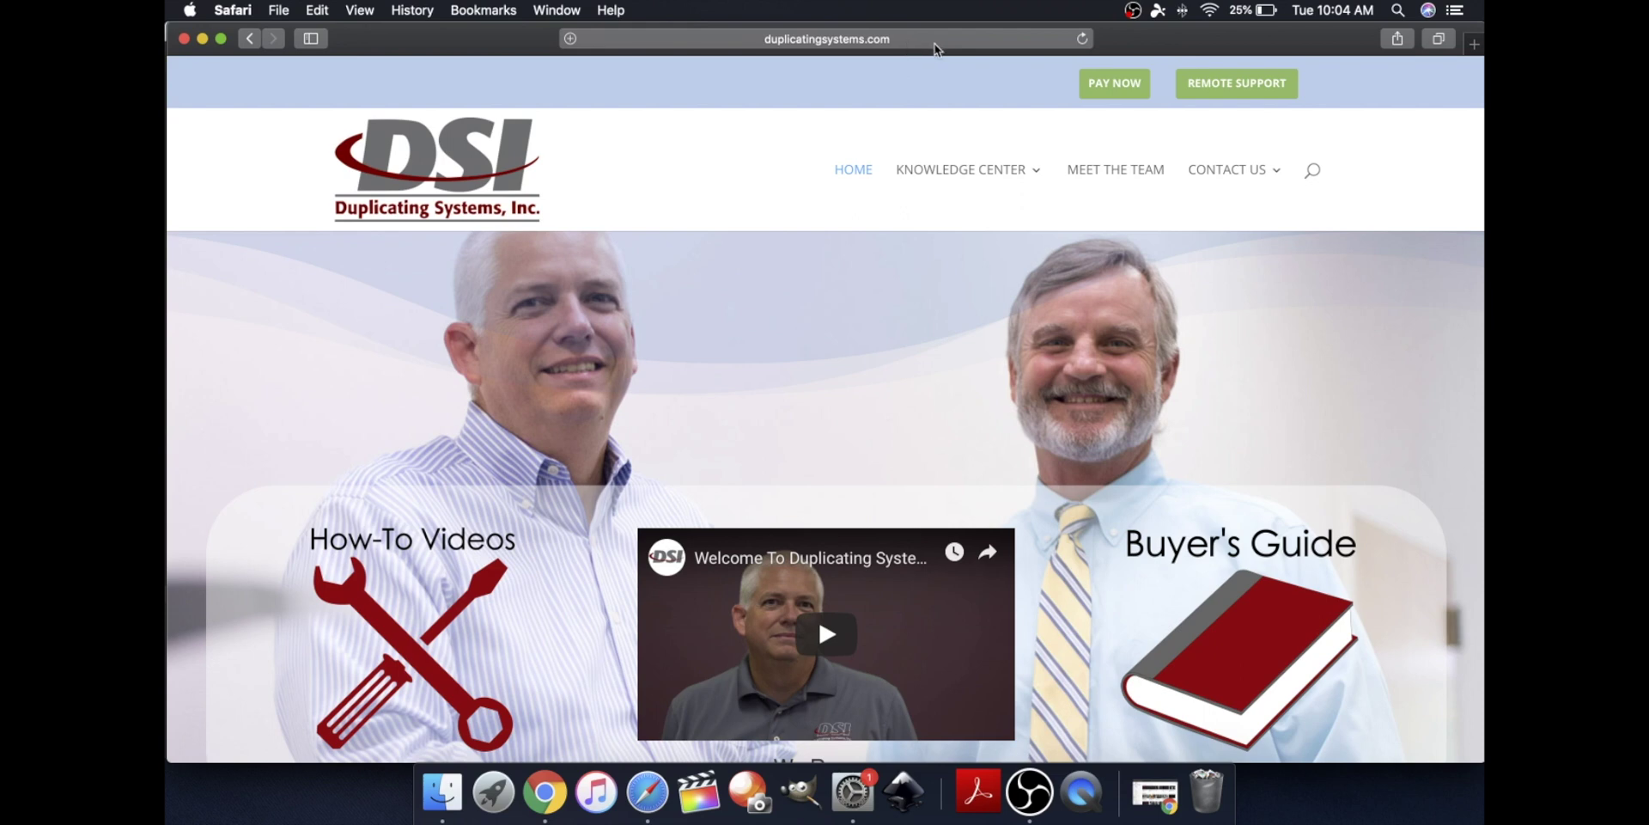
Load the printer's Web Image Monitor at 192.168.1.53, correcting the mistyped address
{"action": "left_click", "coordinate": [907, 40]}
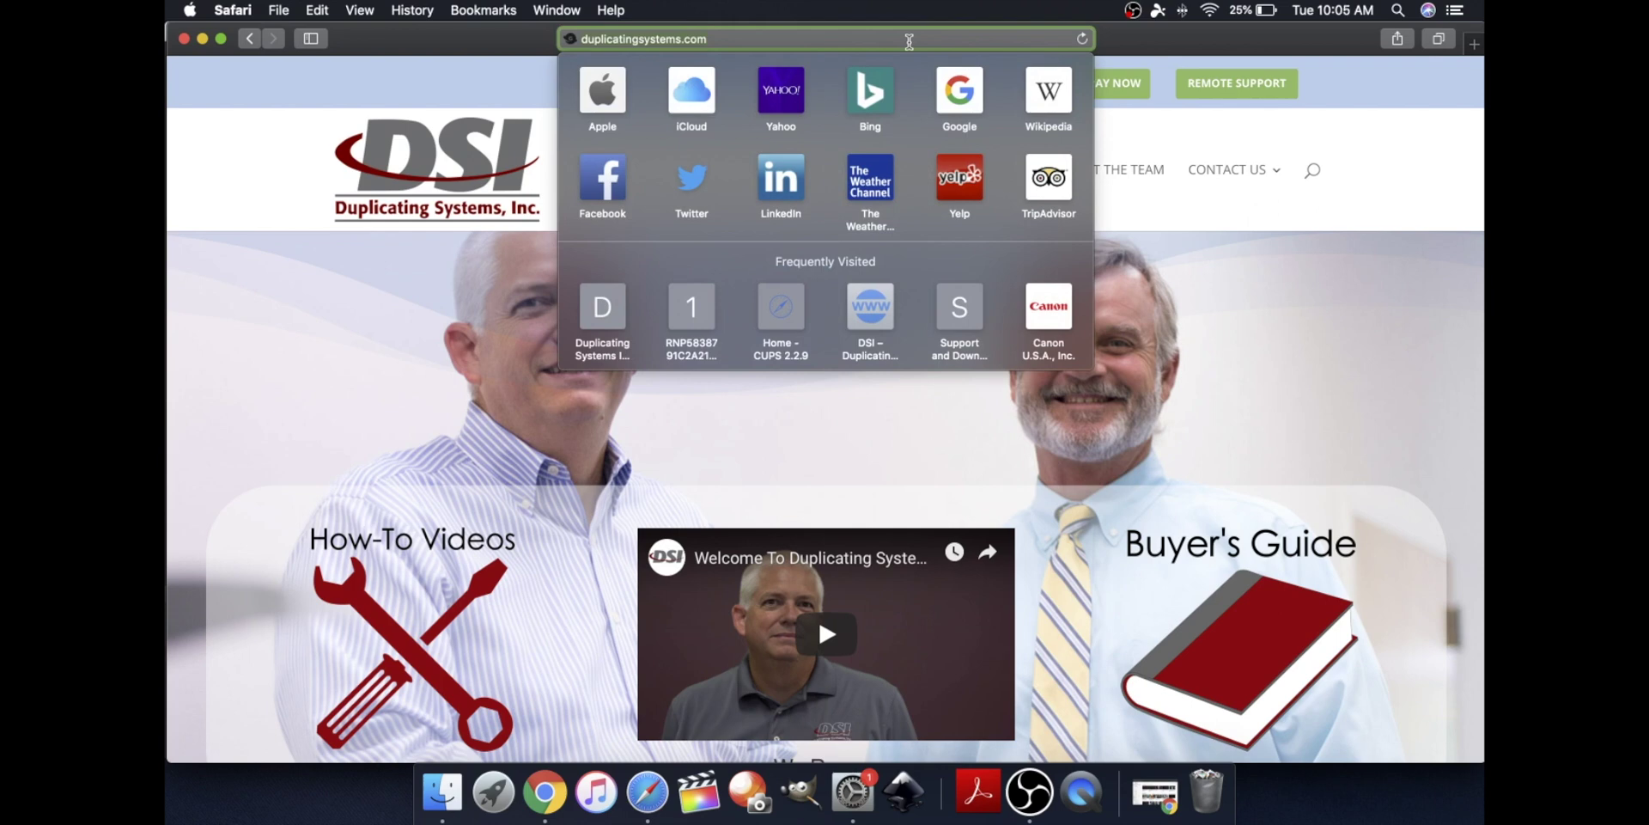
{"action": "type", "text": "192."}
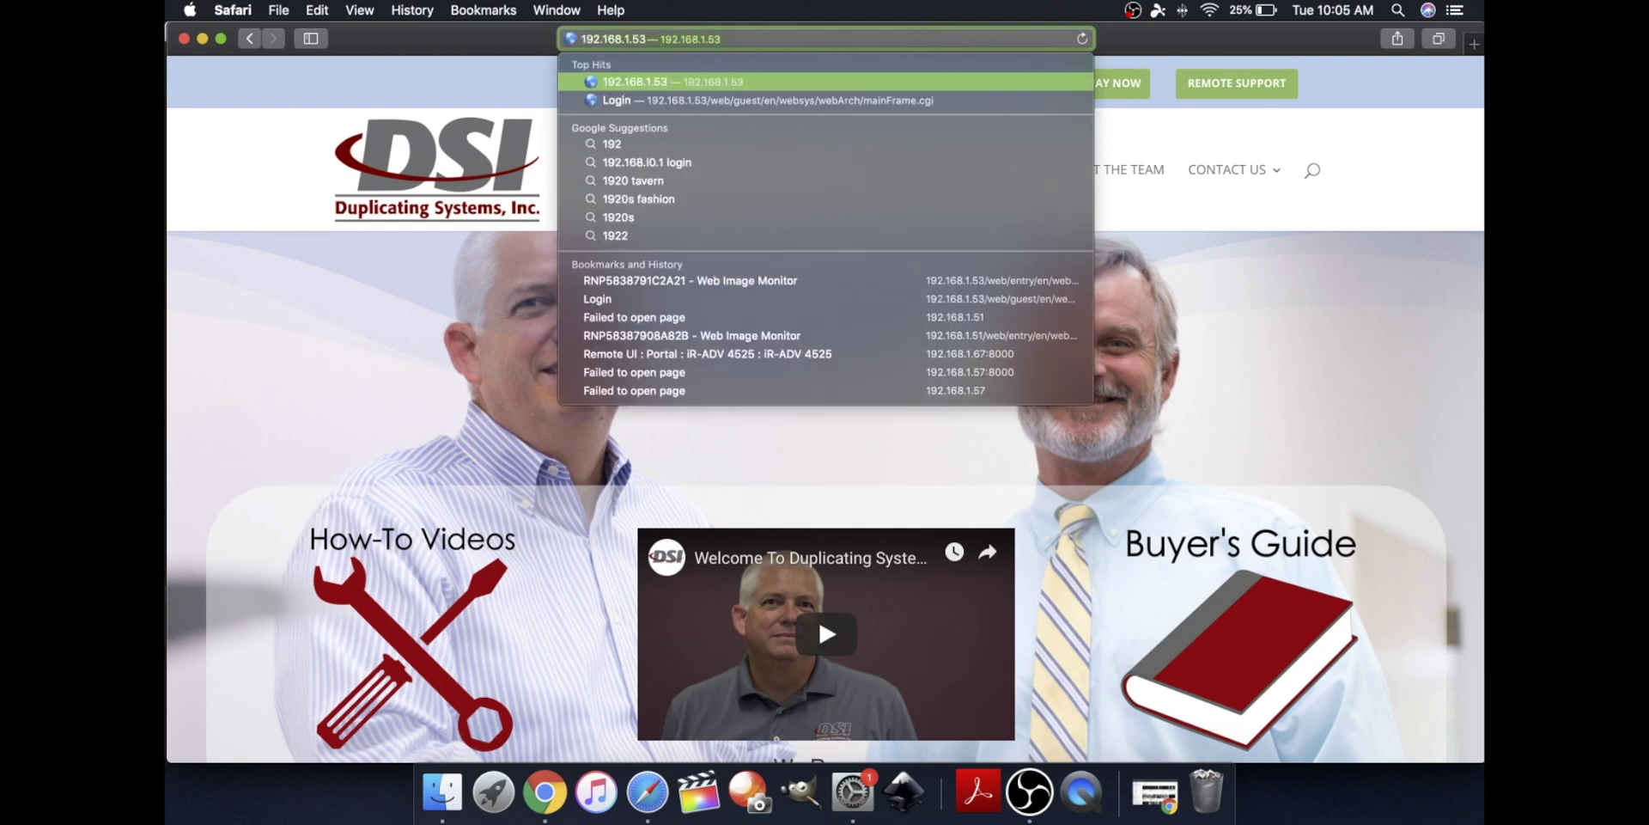
{"action": "type", "text": "168"}
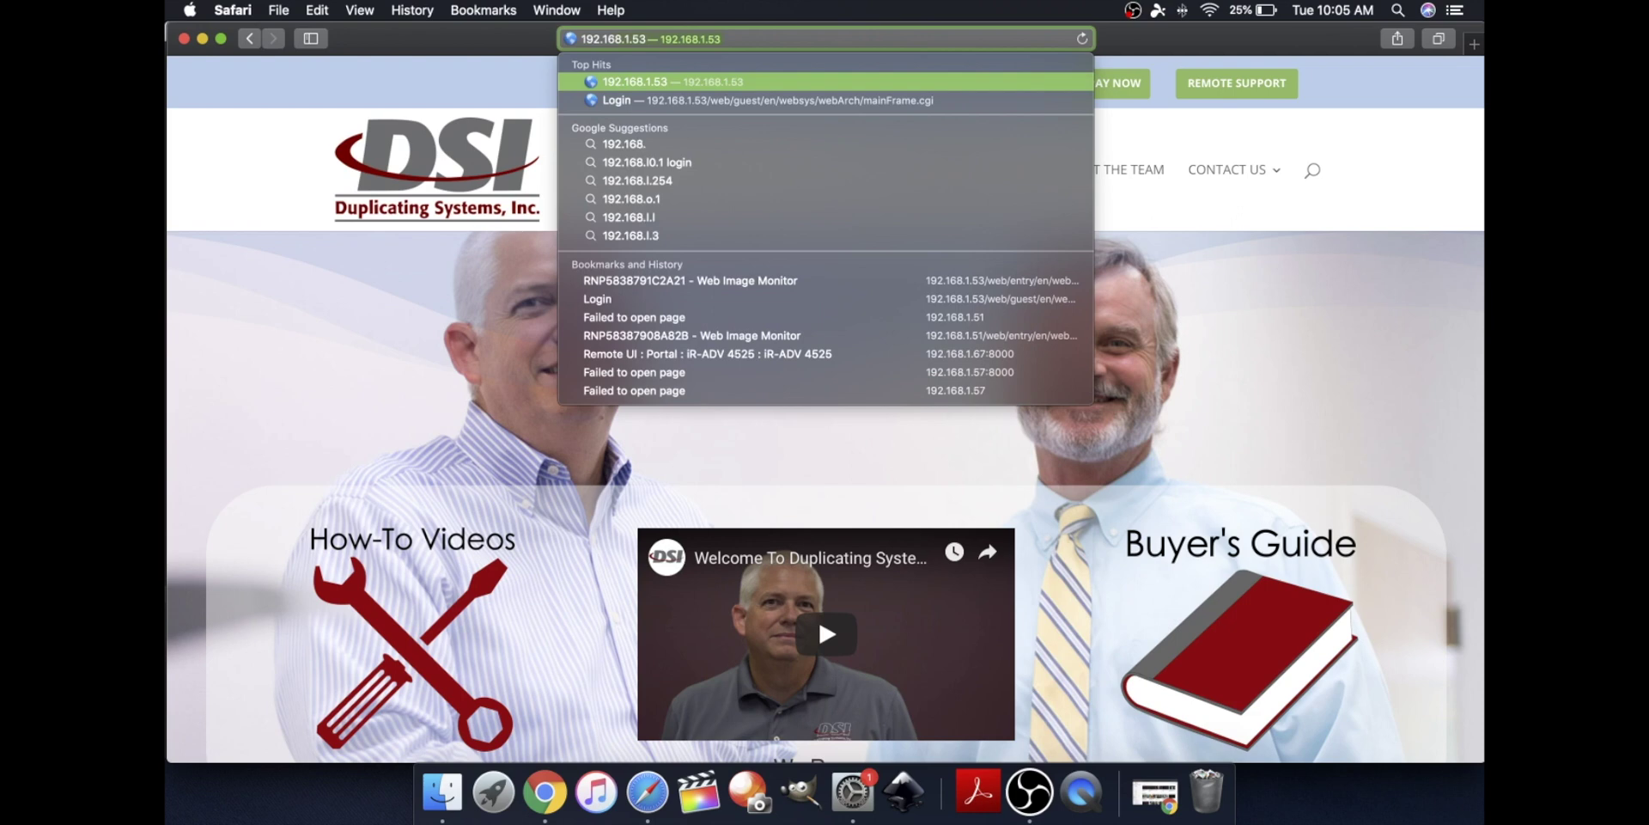
{"action": "type", "text": ".2.53"}
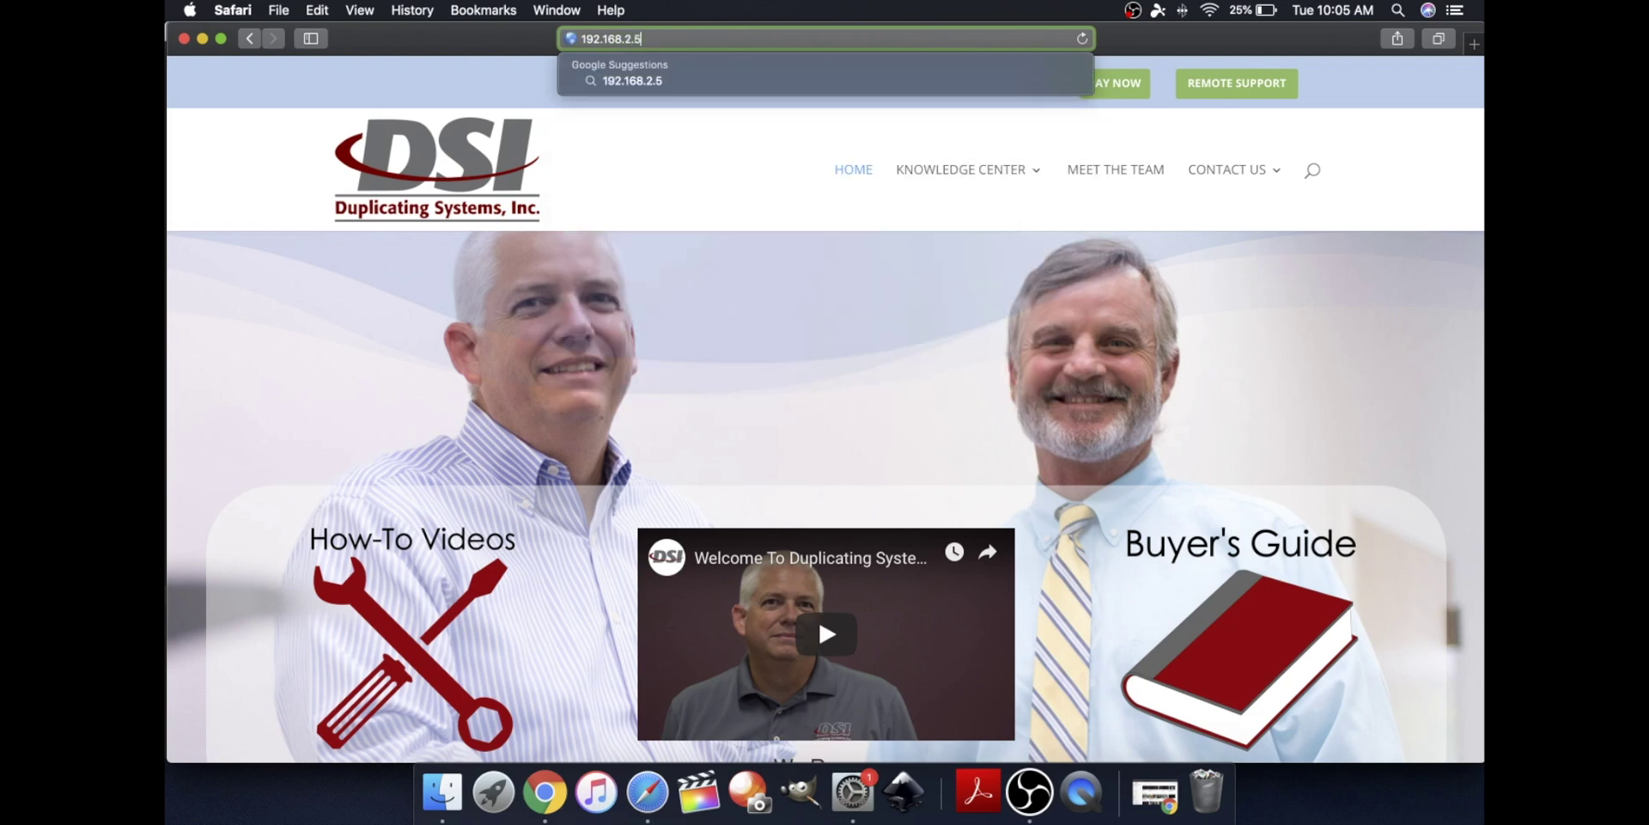
{"action": "key", "text": "BackSpace"}
{"action": "key", "text": "BackSpace"}
{"action": "key", "text": "BackSpace"}
{"action": "key", "text": "BackSpace"}
{"action": "type", "text": "1."}
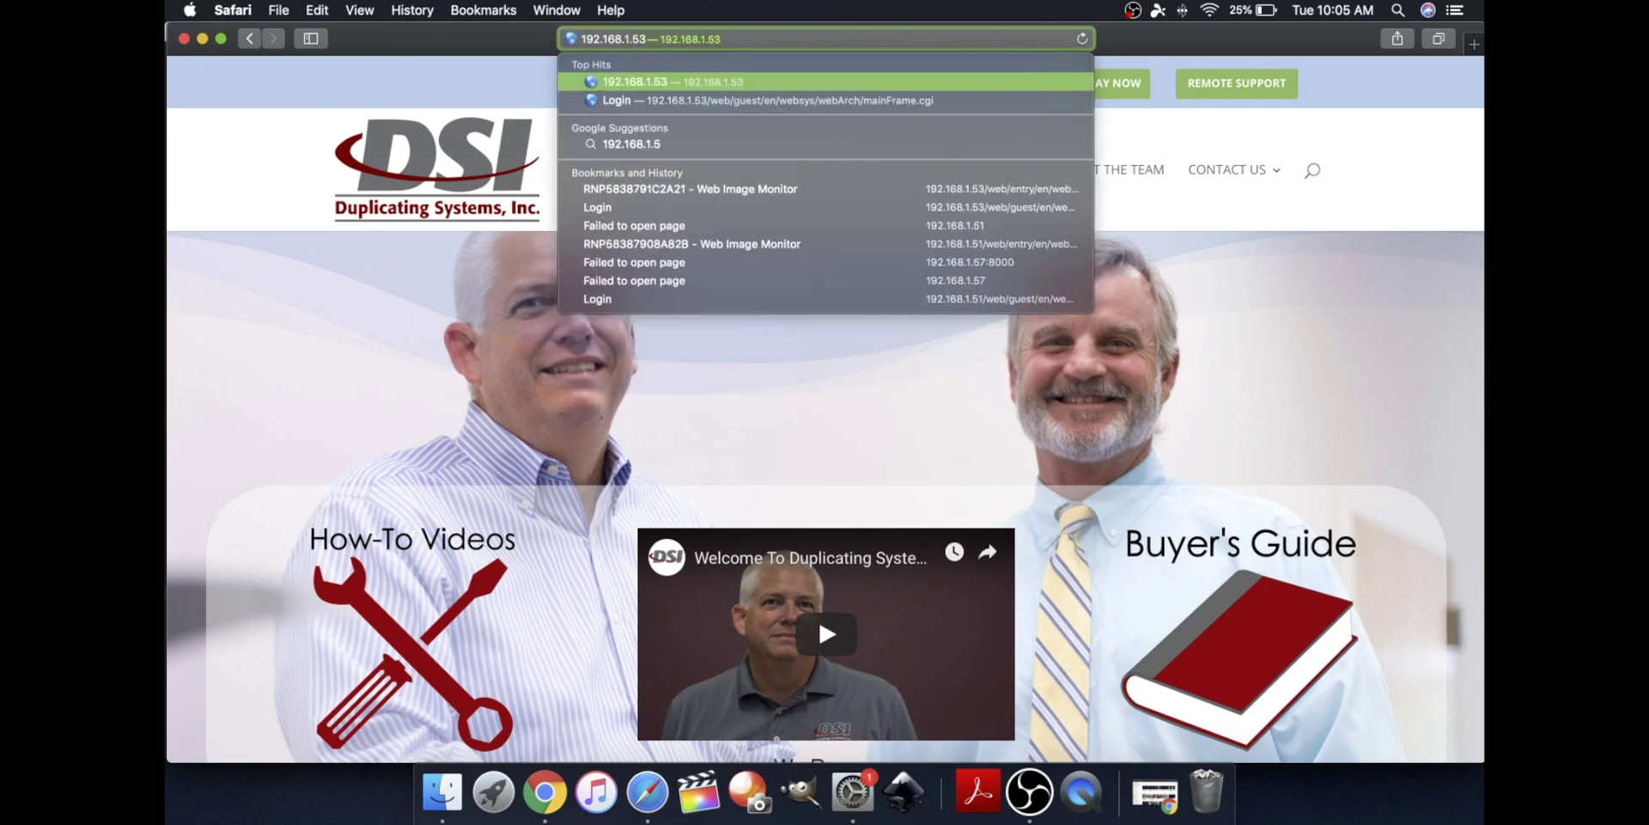
{"action": "type", "text": "53"}
{"action": "key", "text": "Return"}
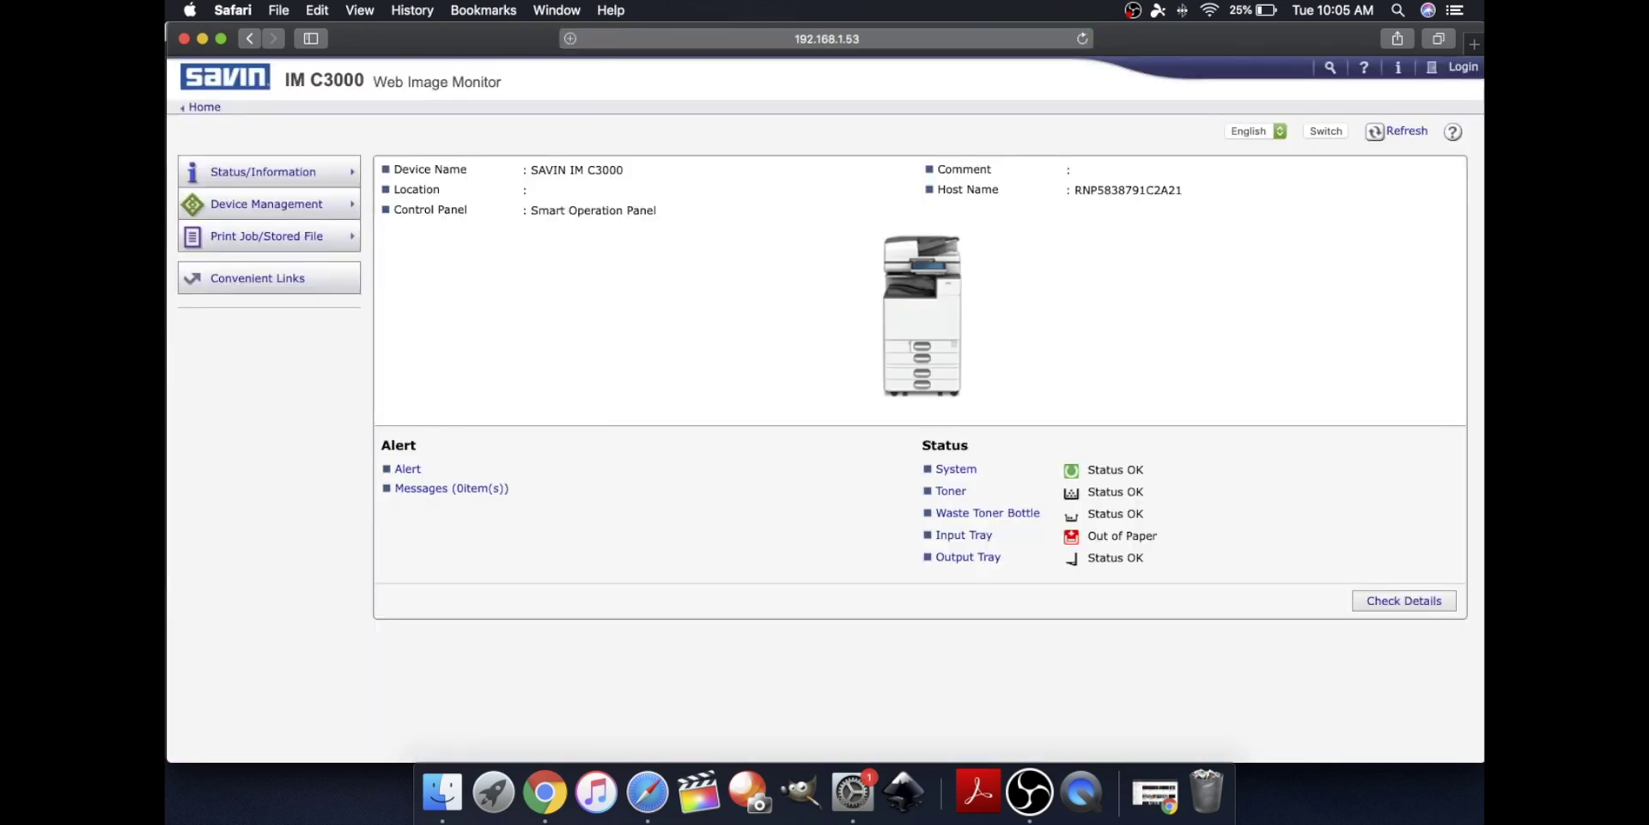
Log in to Web Image Monitor as administrator with the admin password
{"action": "left_click", "coordinate": [1462, 69]}
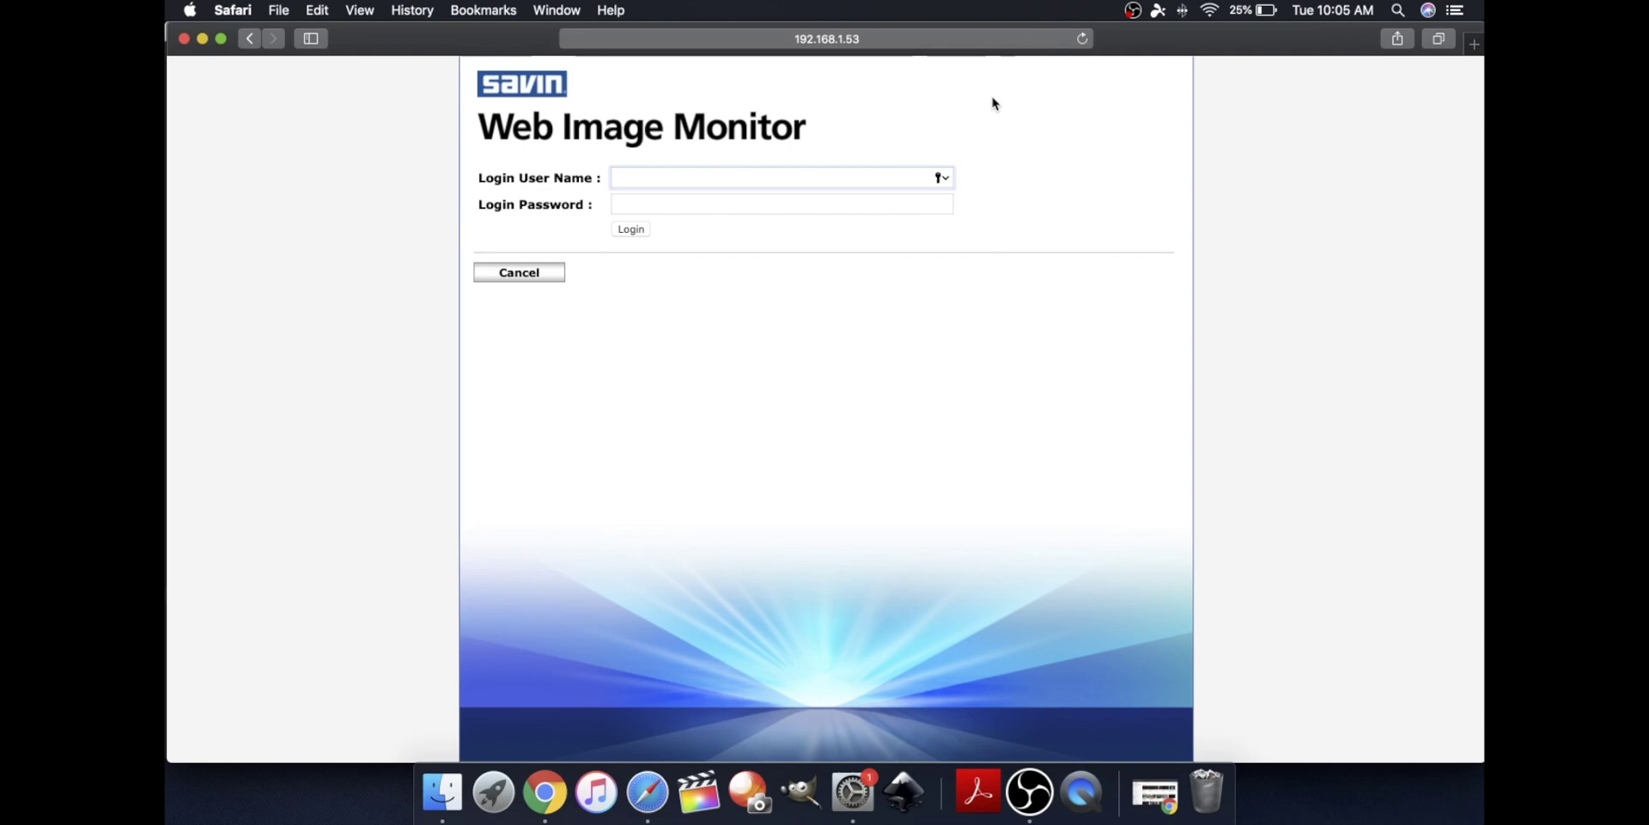
{"action": "type", "text": "administ"}
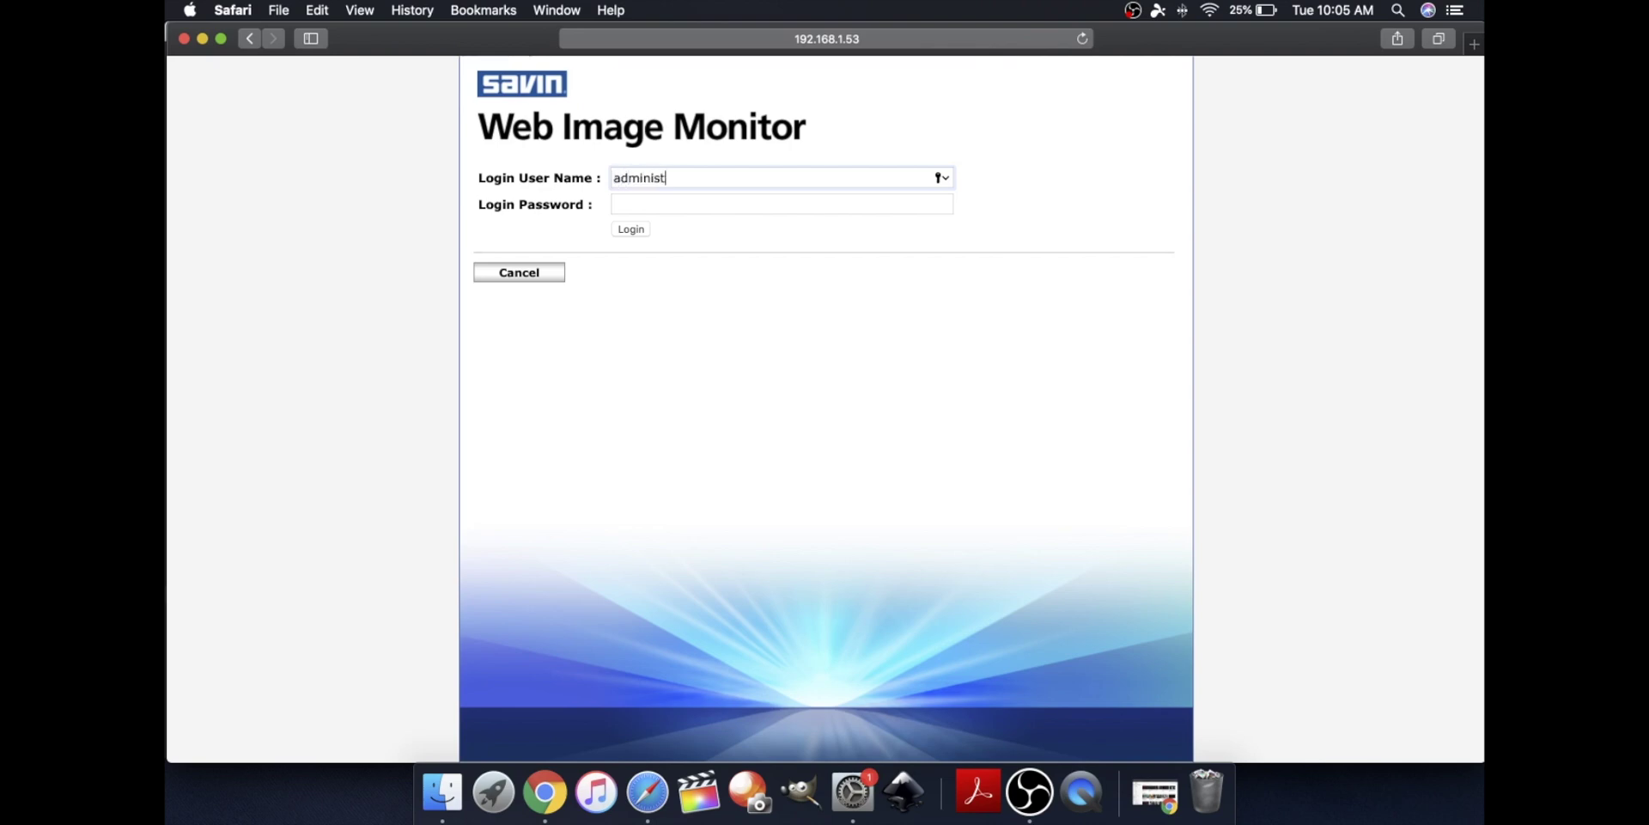
{"action": "type", "text": "rator"}
{"action": "key", "text": "Tab"}
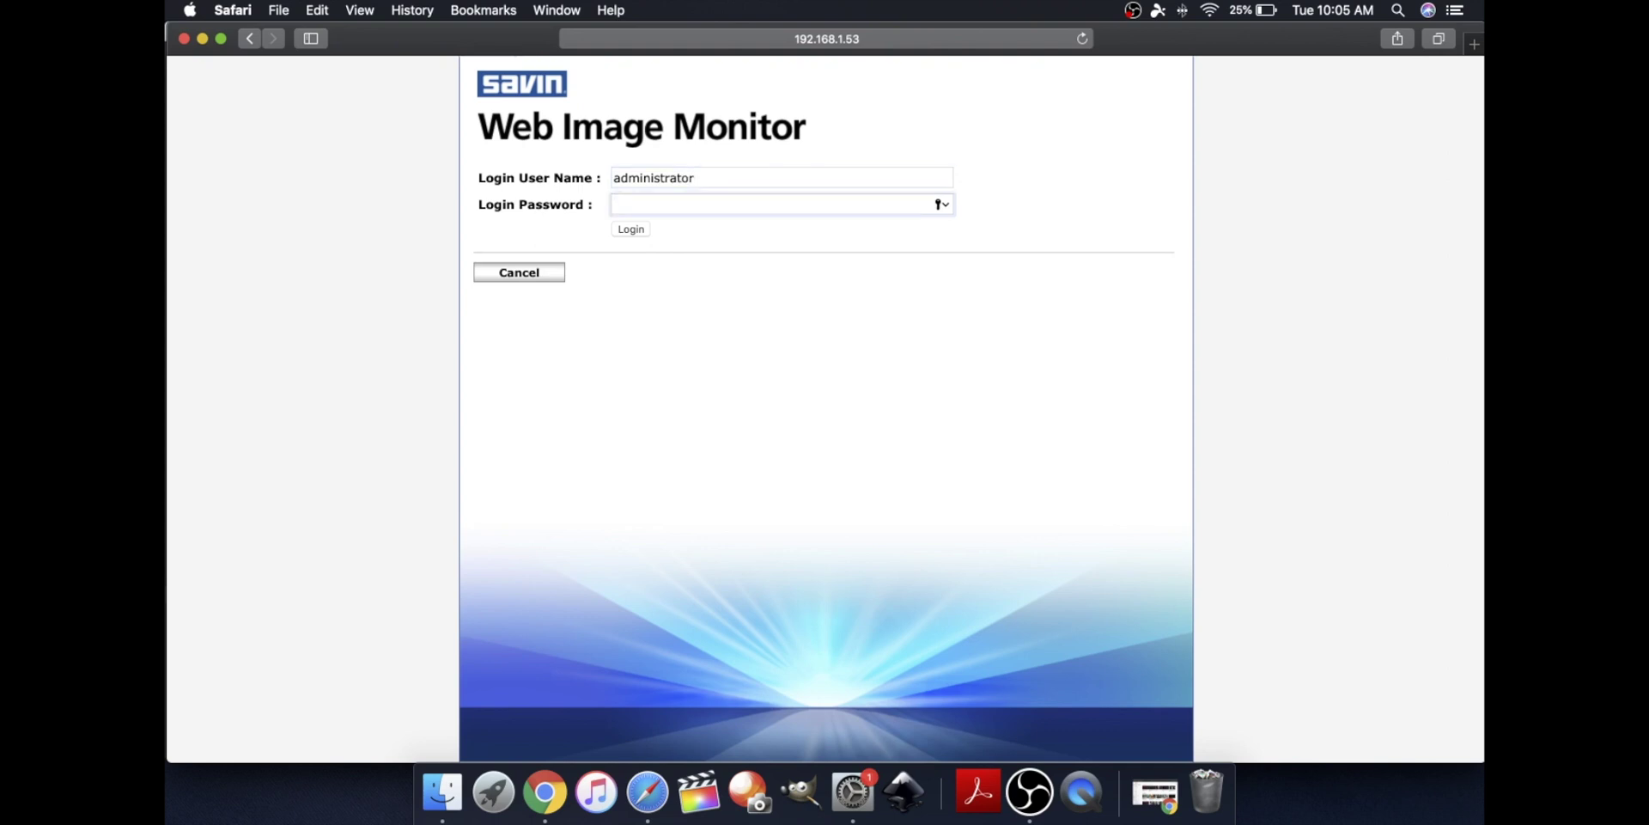
{"action": "type", "text": "•••"}
{"action": "key", "text": "Return"}
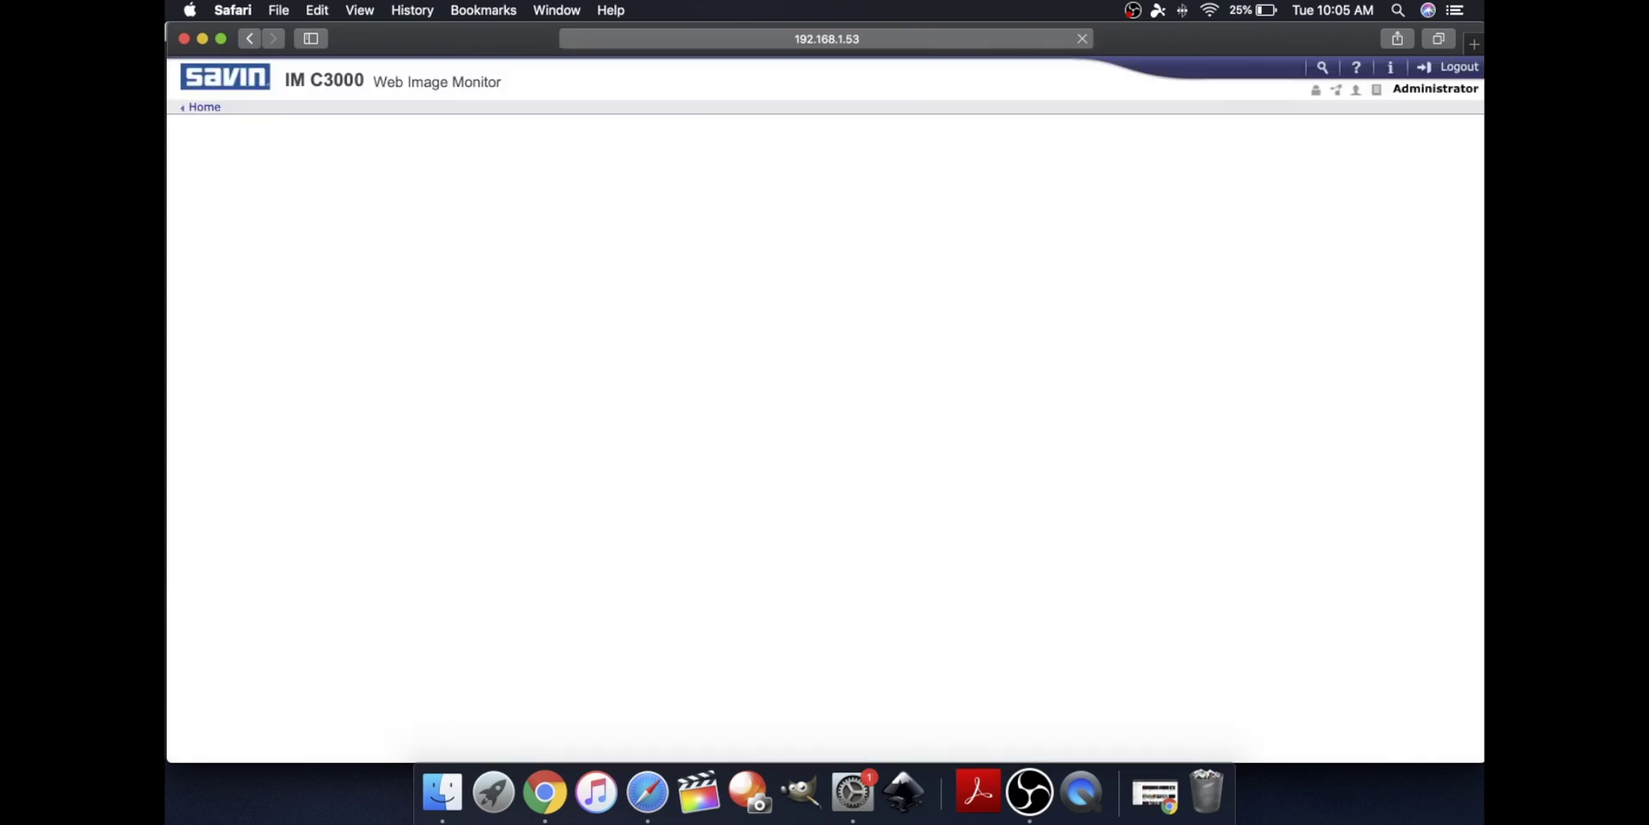
Open the Address Book and begin Add User with Folder Destination ticked
{"action": "mouse_move", "coordinate": [260, 199]}
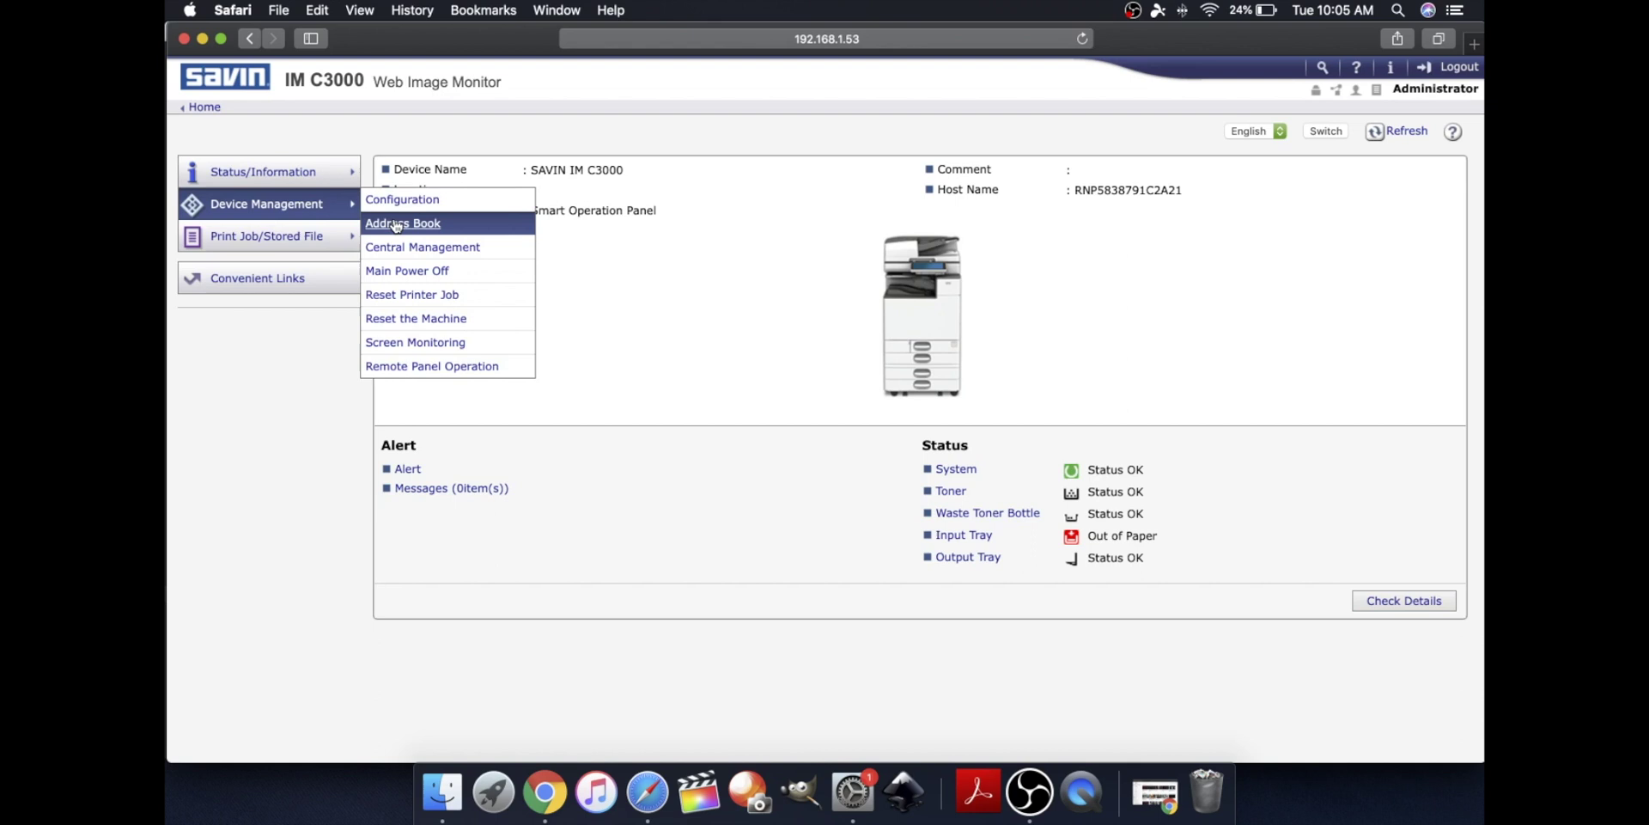
{"action": "left_click", "coordinate": [396, 225]}
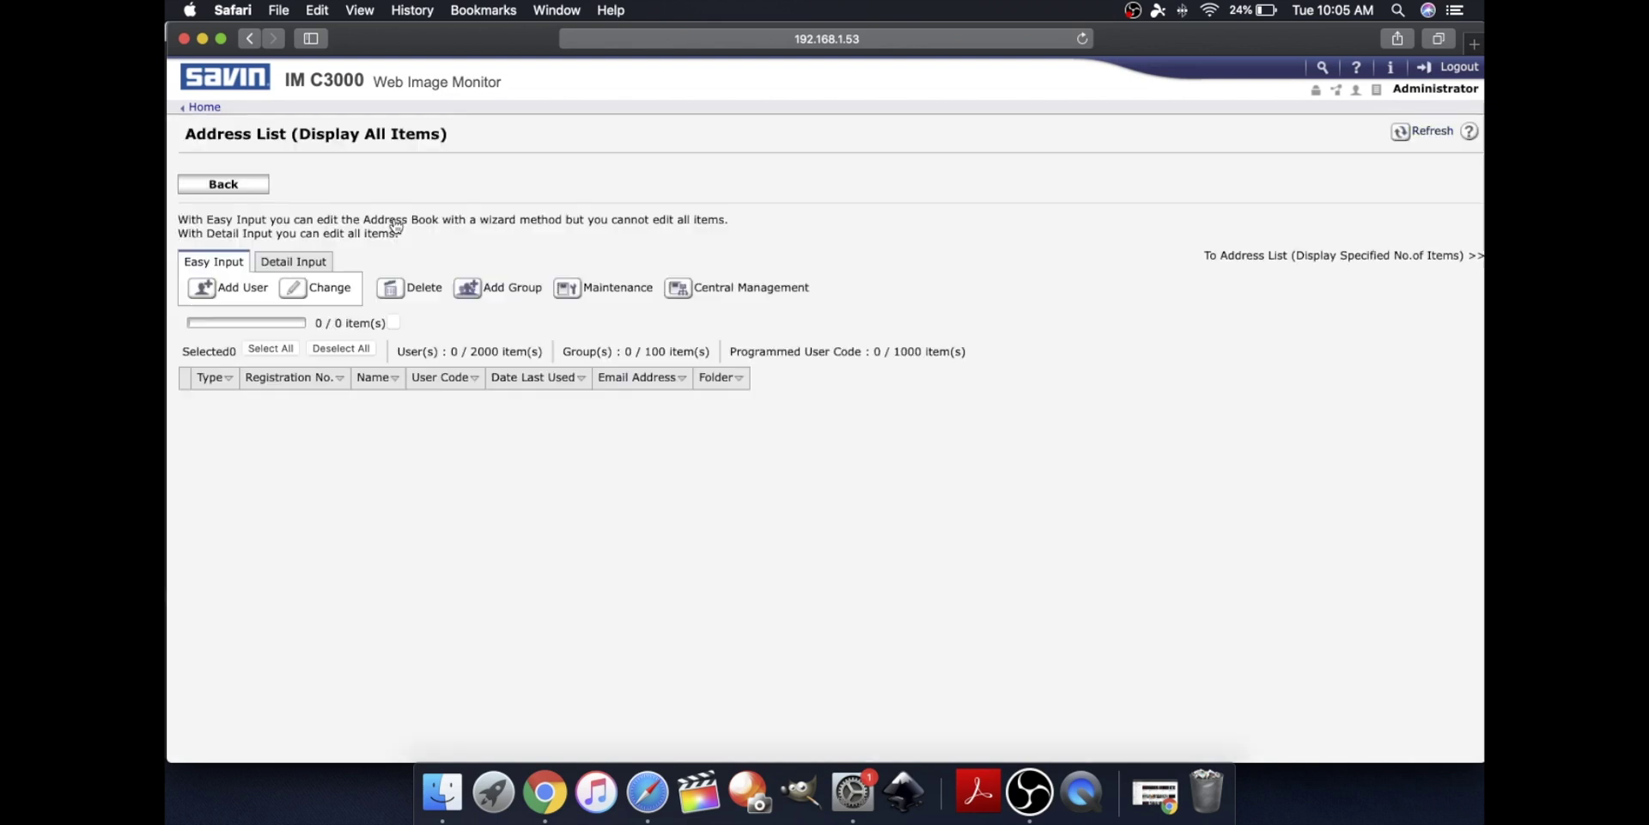
{"action": "left_click", "coordinate": [257, 290]}
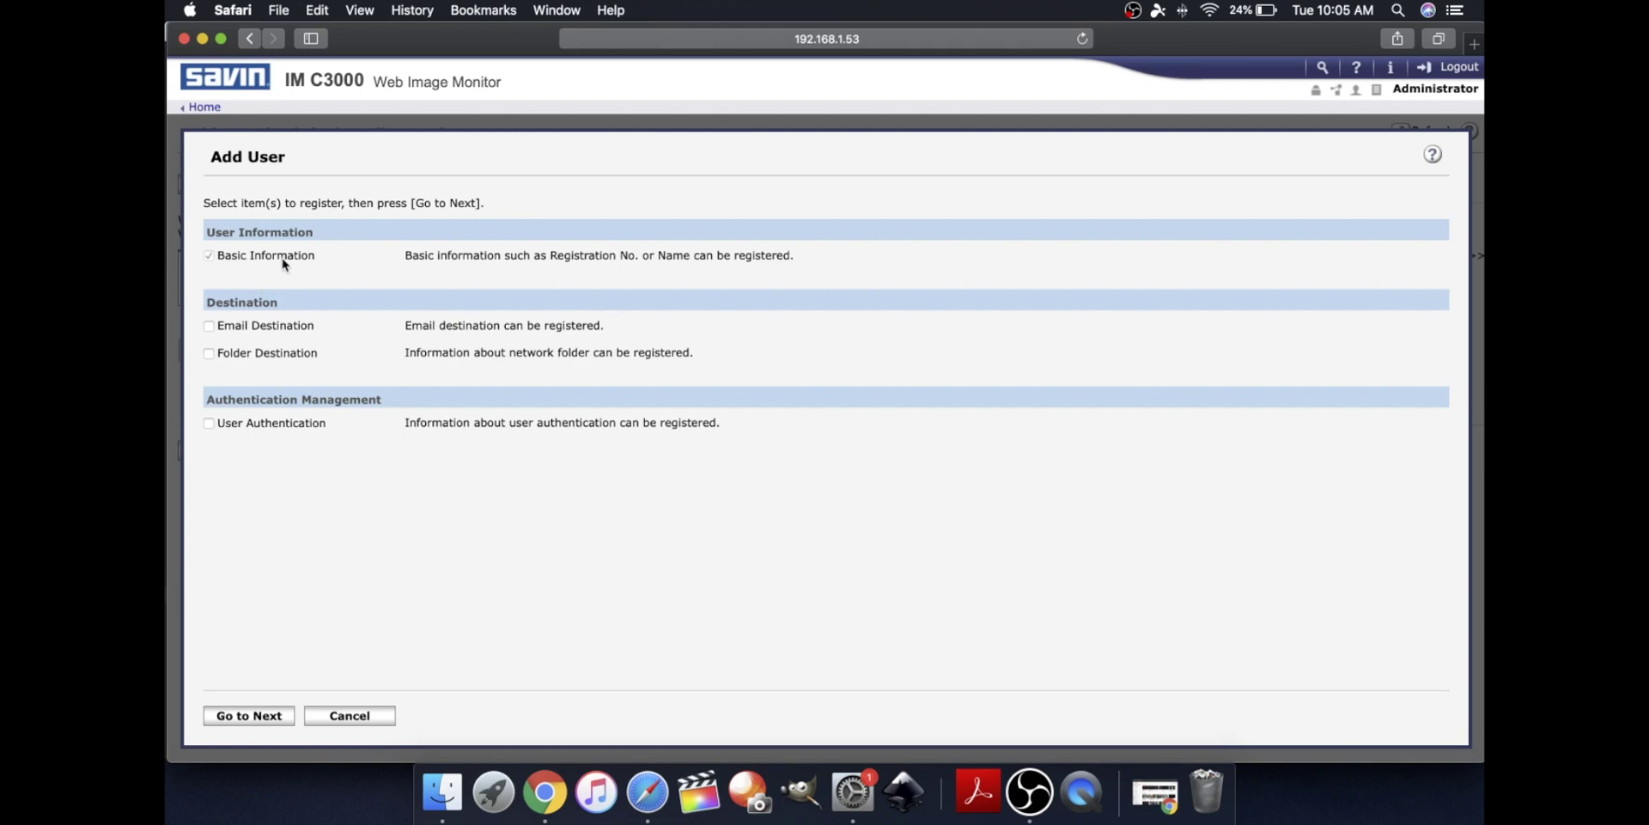
{"action": "left_click", "coordinate": [209, 354]}
Enter SamScans12 as the entry's Name and Key Display, then advance to Step 2 Folder Destination
{"action": "left_click", "coordinate": [279, 715]}
{"action": "left_click", "coordinate": [434, 338]}
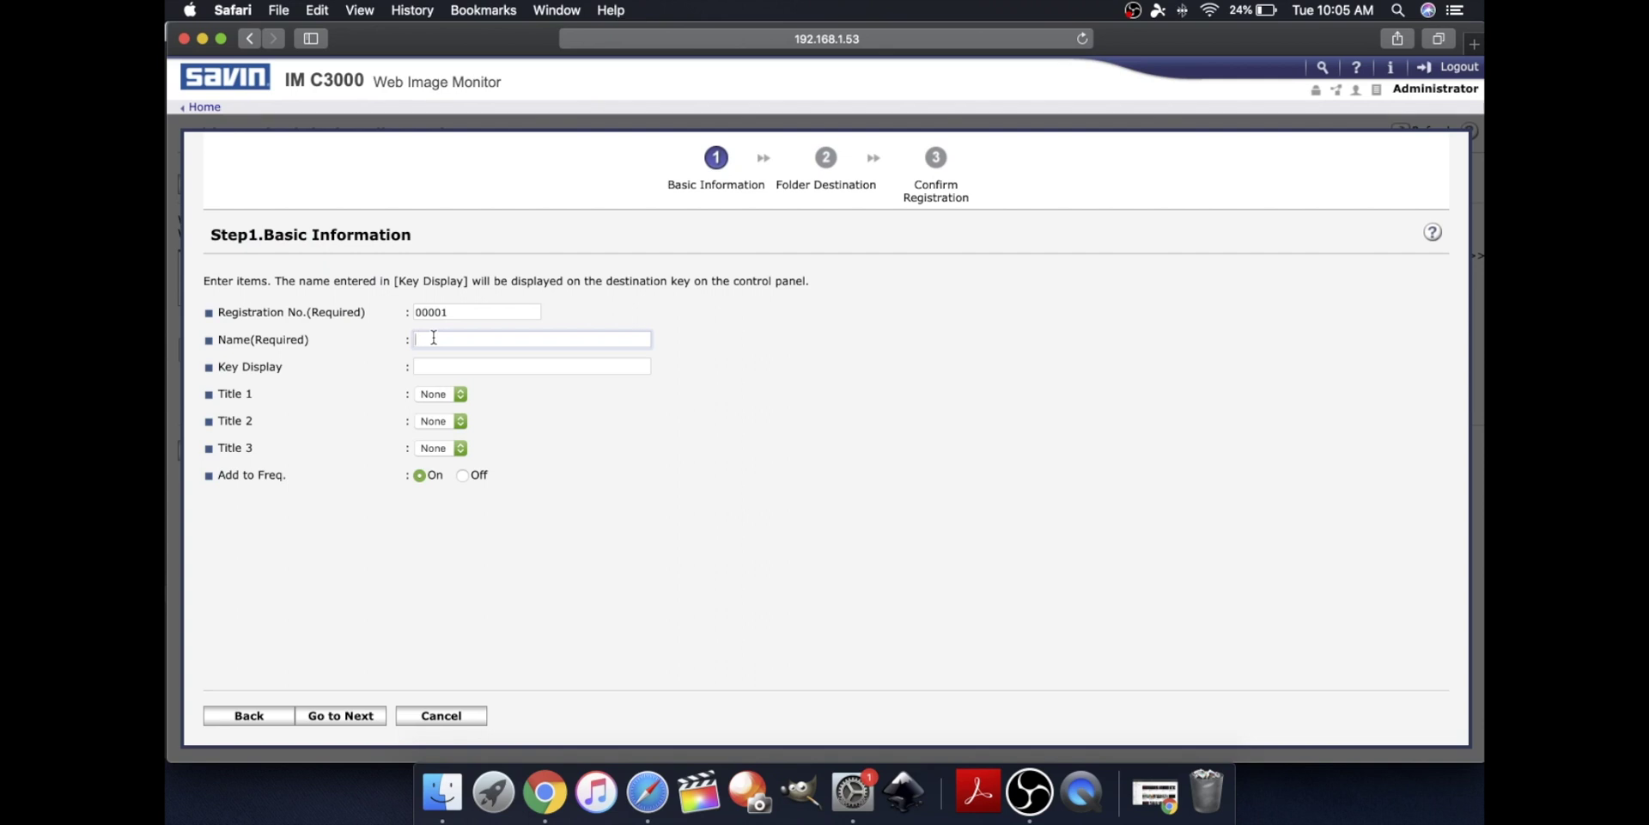
{"action": "type", "text": "SamScans12"}
{"action": "key", "text": "Tab"}
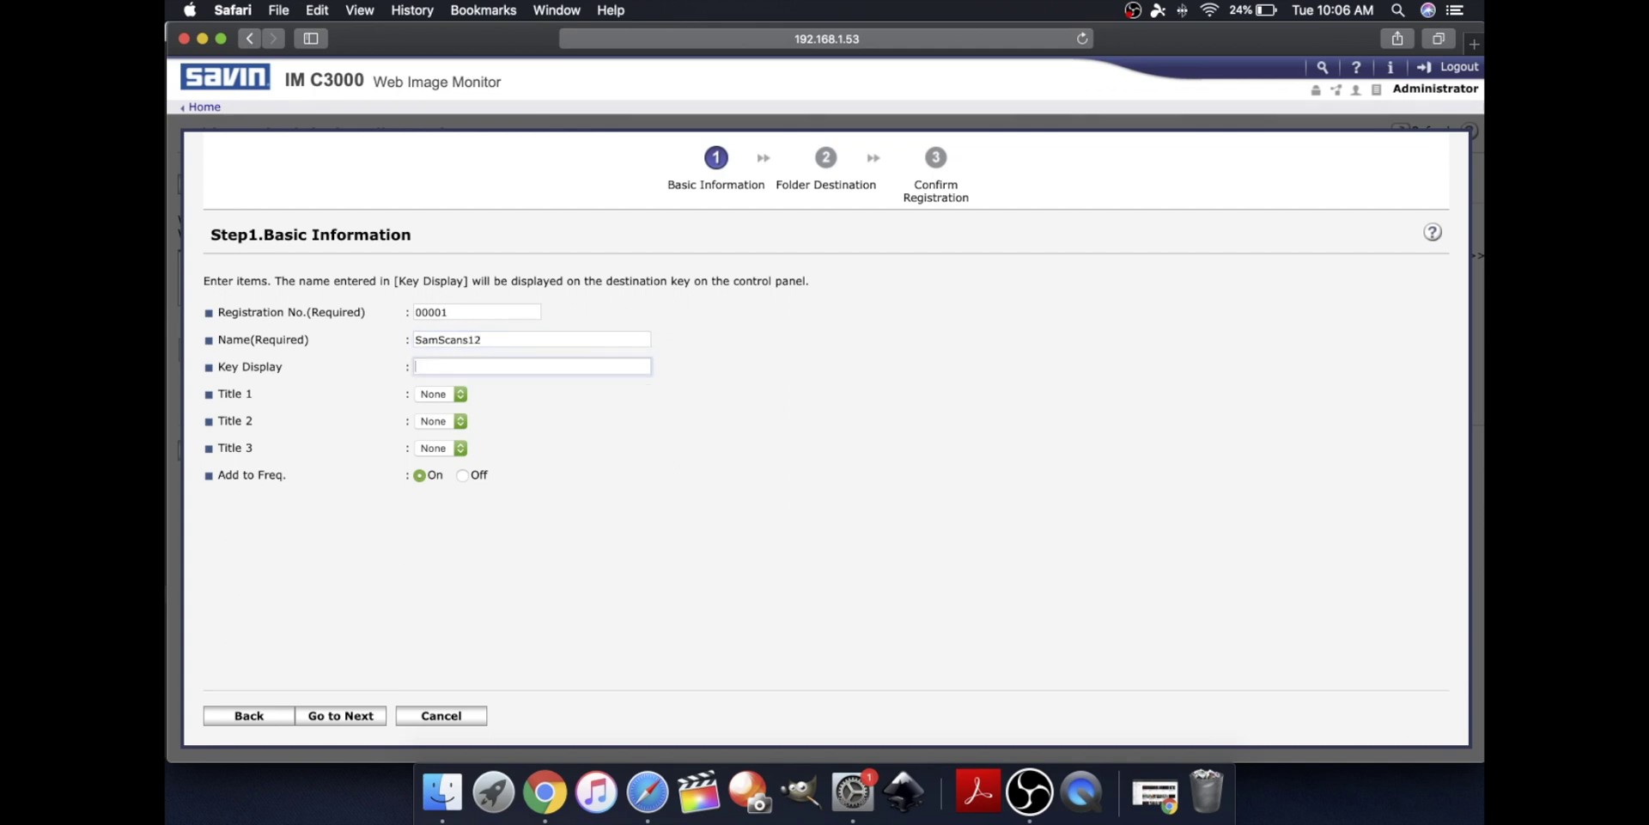
{"action": "type", "text": "SamScans12"}
{"action": "left_click", "coordinate": [351, 722]}
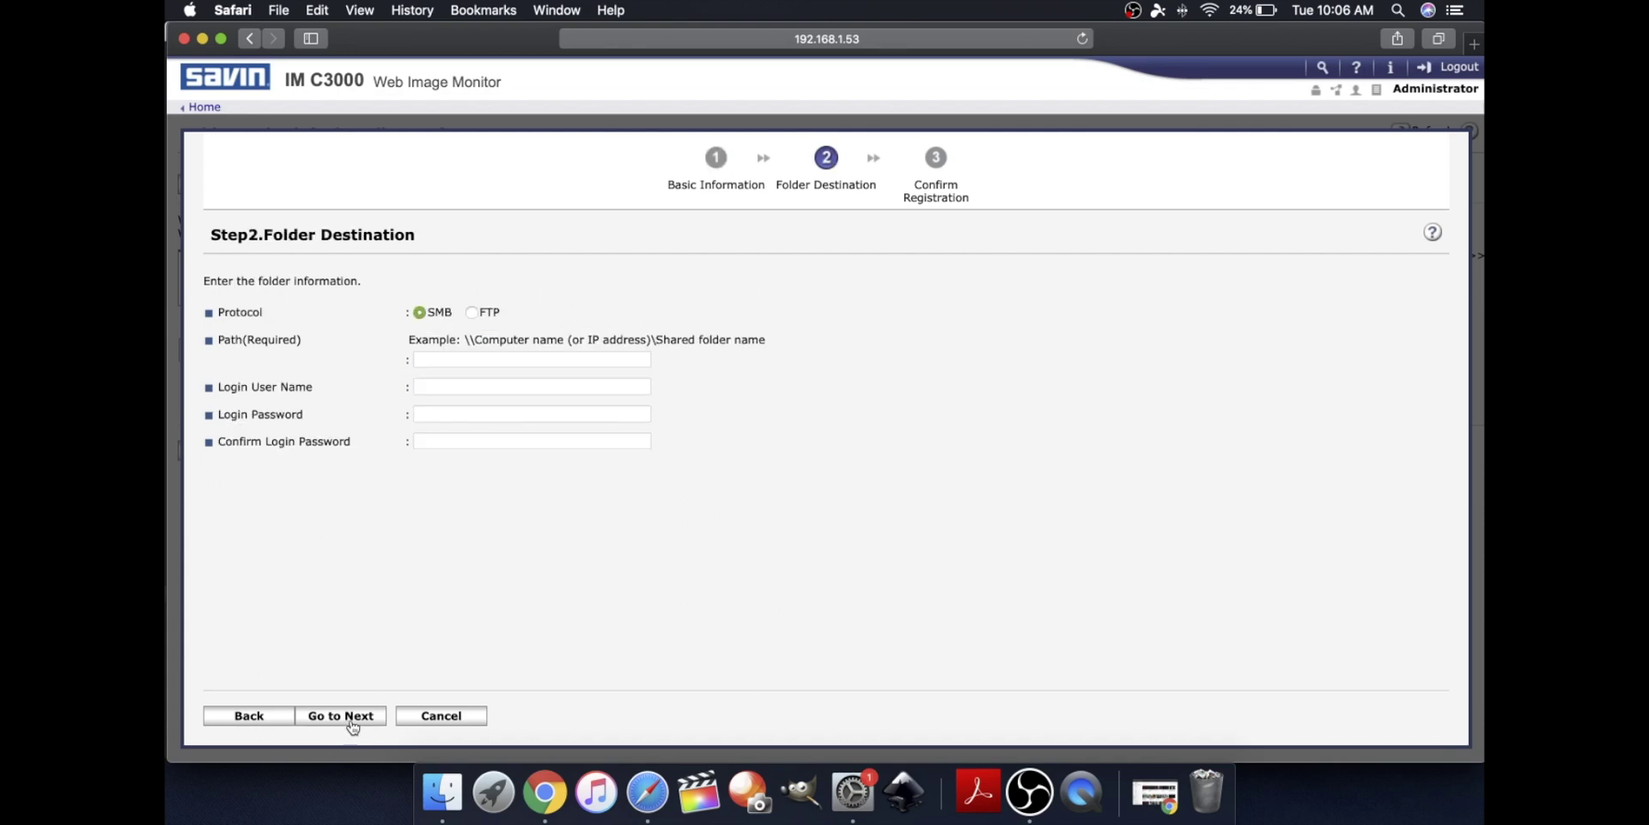
{"action": "left_click", "coordinate": [473, 356]}
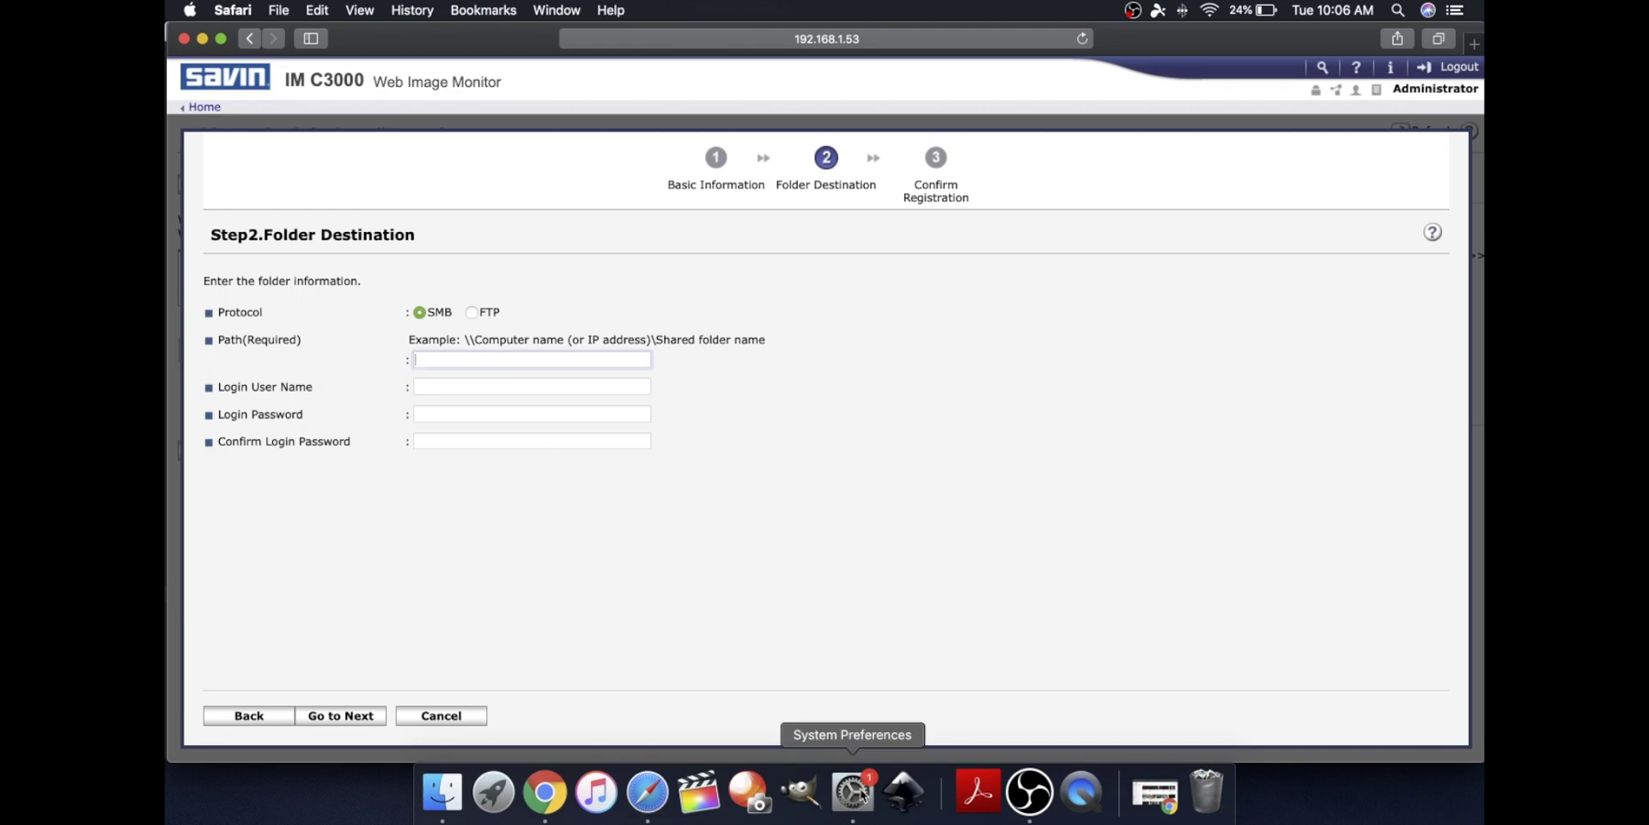
{"action": "left_click", "coordinate": [860, 793]}
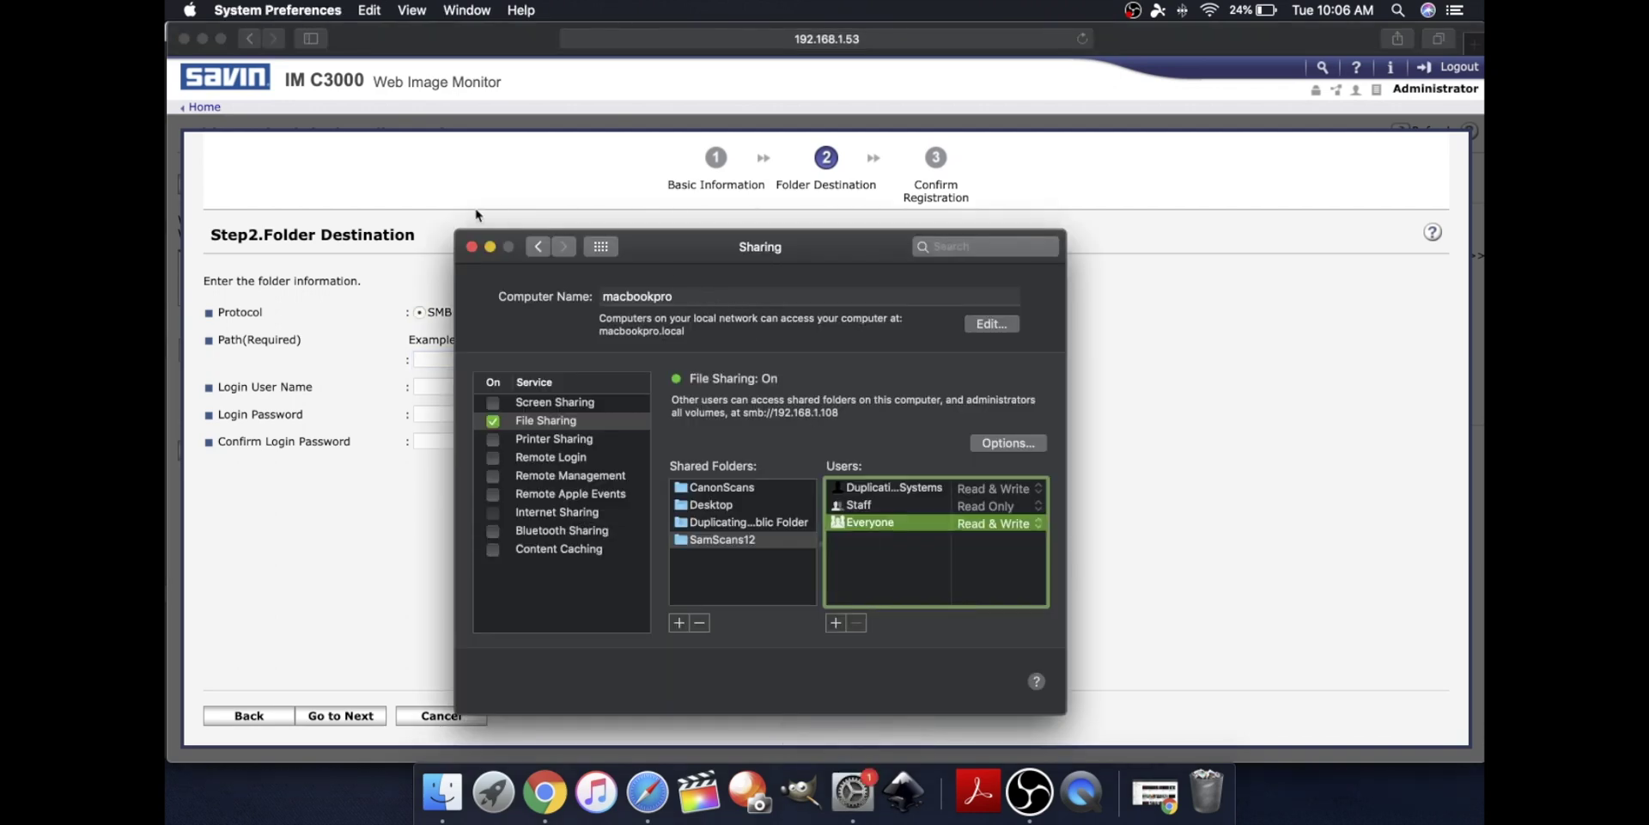
{"action": "left_click", "coordinate": [539, 247]}
{"action": "left_click", "coordinate": [1029, 520]}
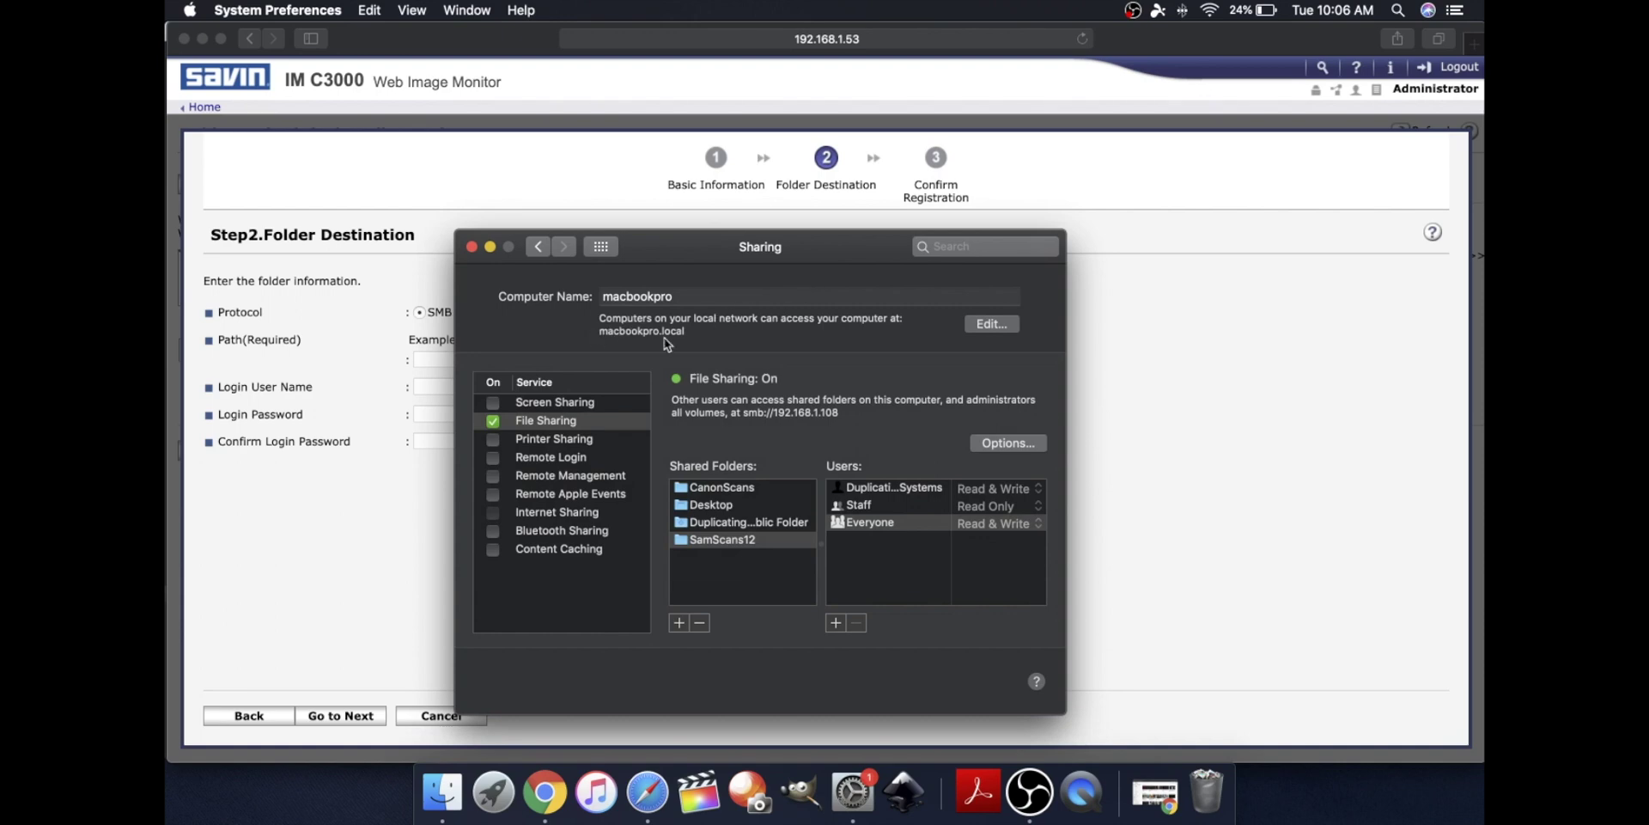
Set the SMB folder path to \\macbookpro.local\SamScans12
{"action": "left_click", "coordinate": [435, 362]}
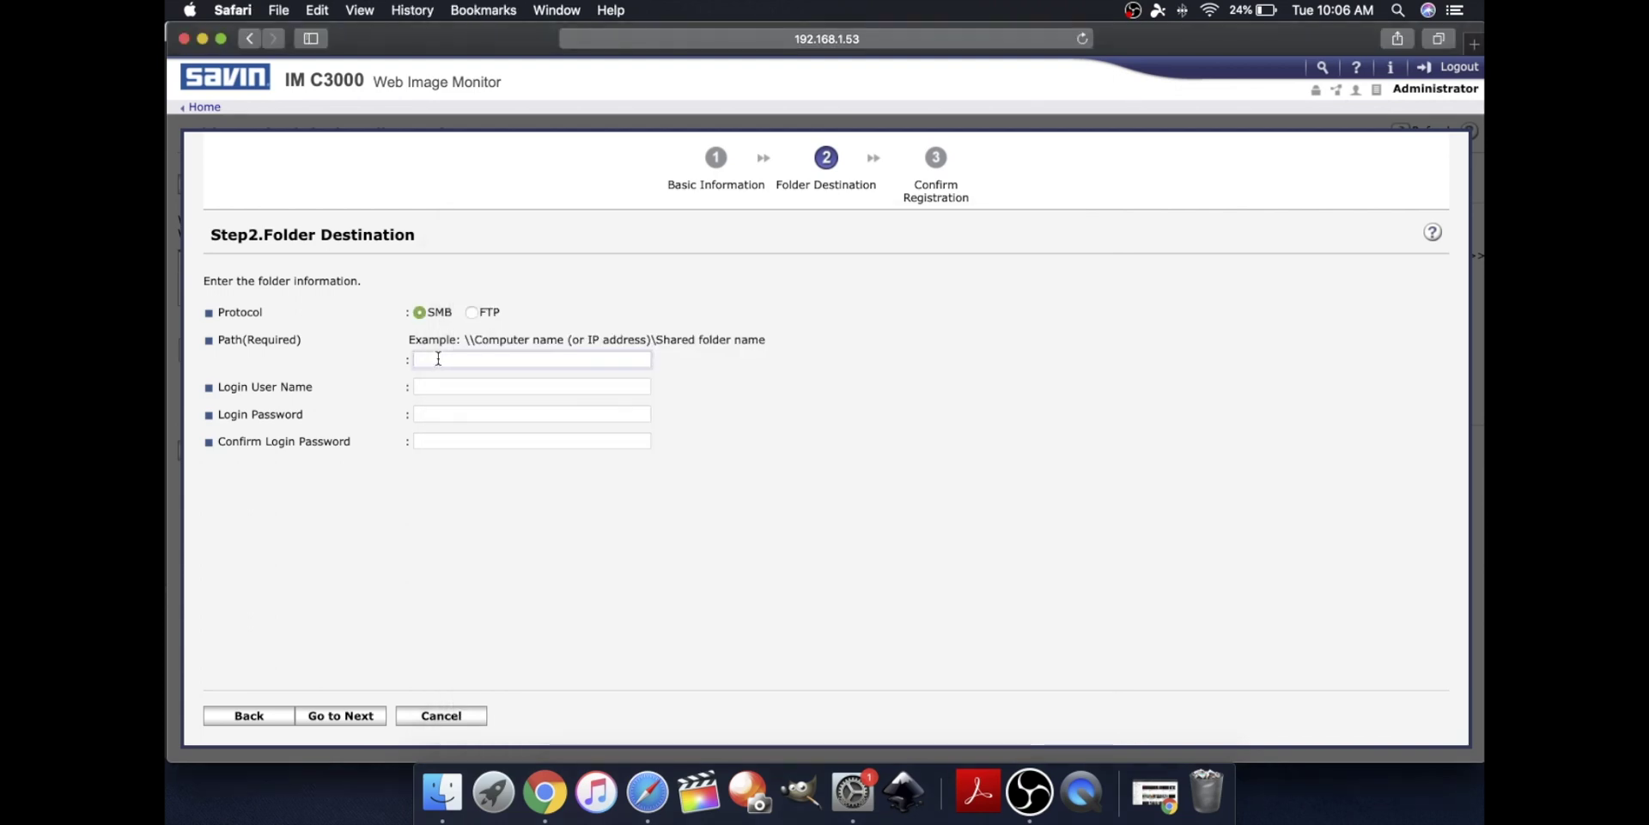
{"action": "type", "text": "\\\\mad"}
{"action": "type", "text": "book"}
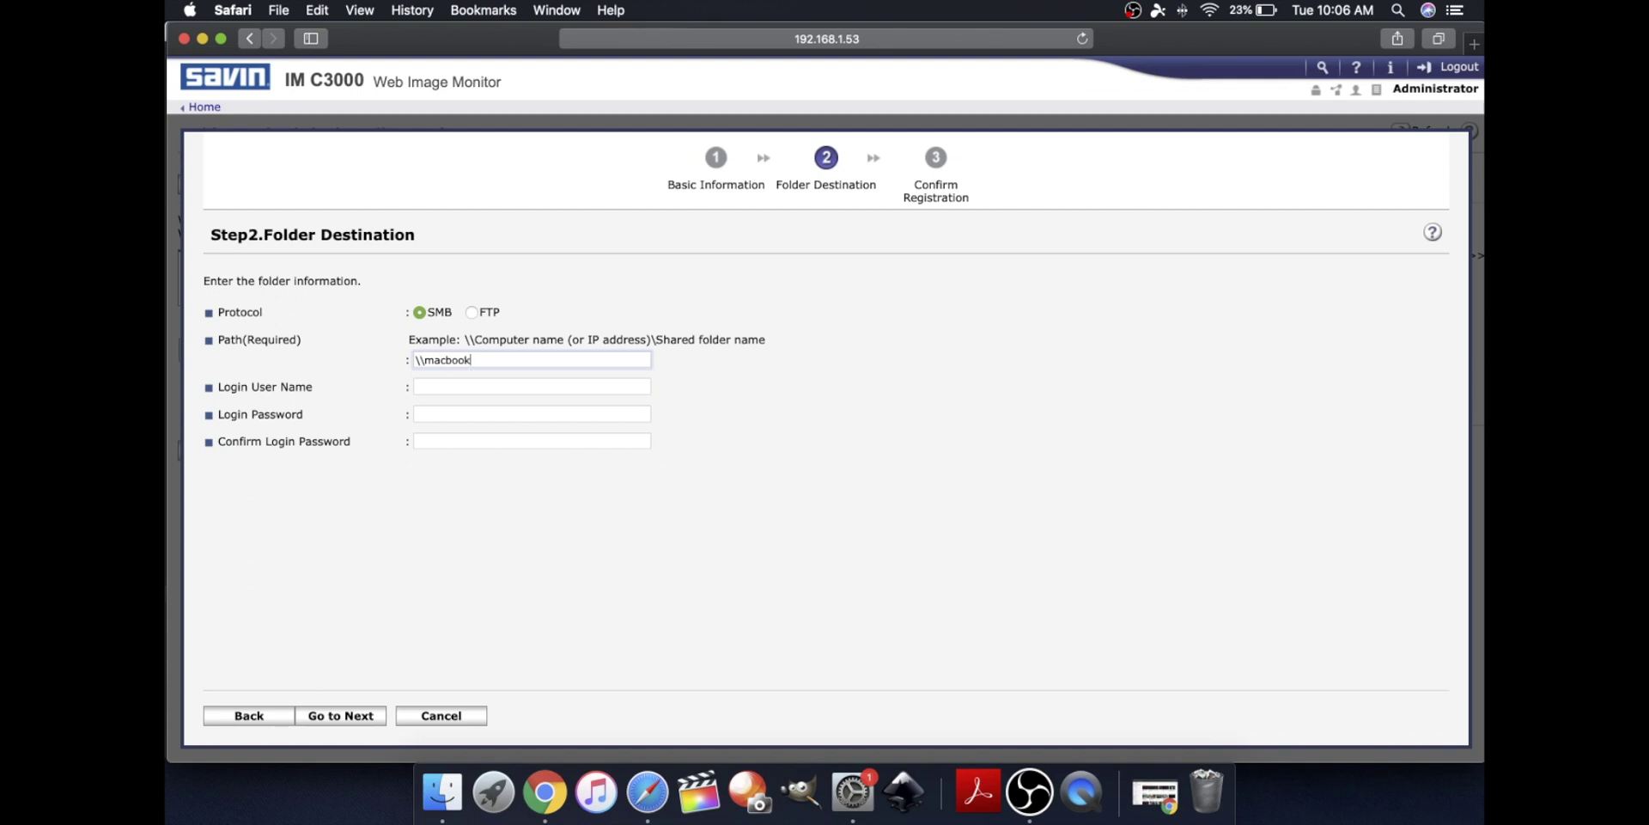
{"action": "type", "text": "pro.loca"}
{"action": "type", "text": "l\\SamScans12"}
Fill in the Mac's login user name, password and password confirmation, then go to confirmation
{"action": "left_click", "coordinate": [492, 390]}
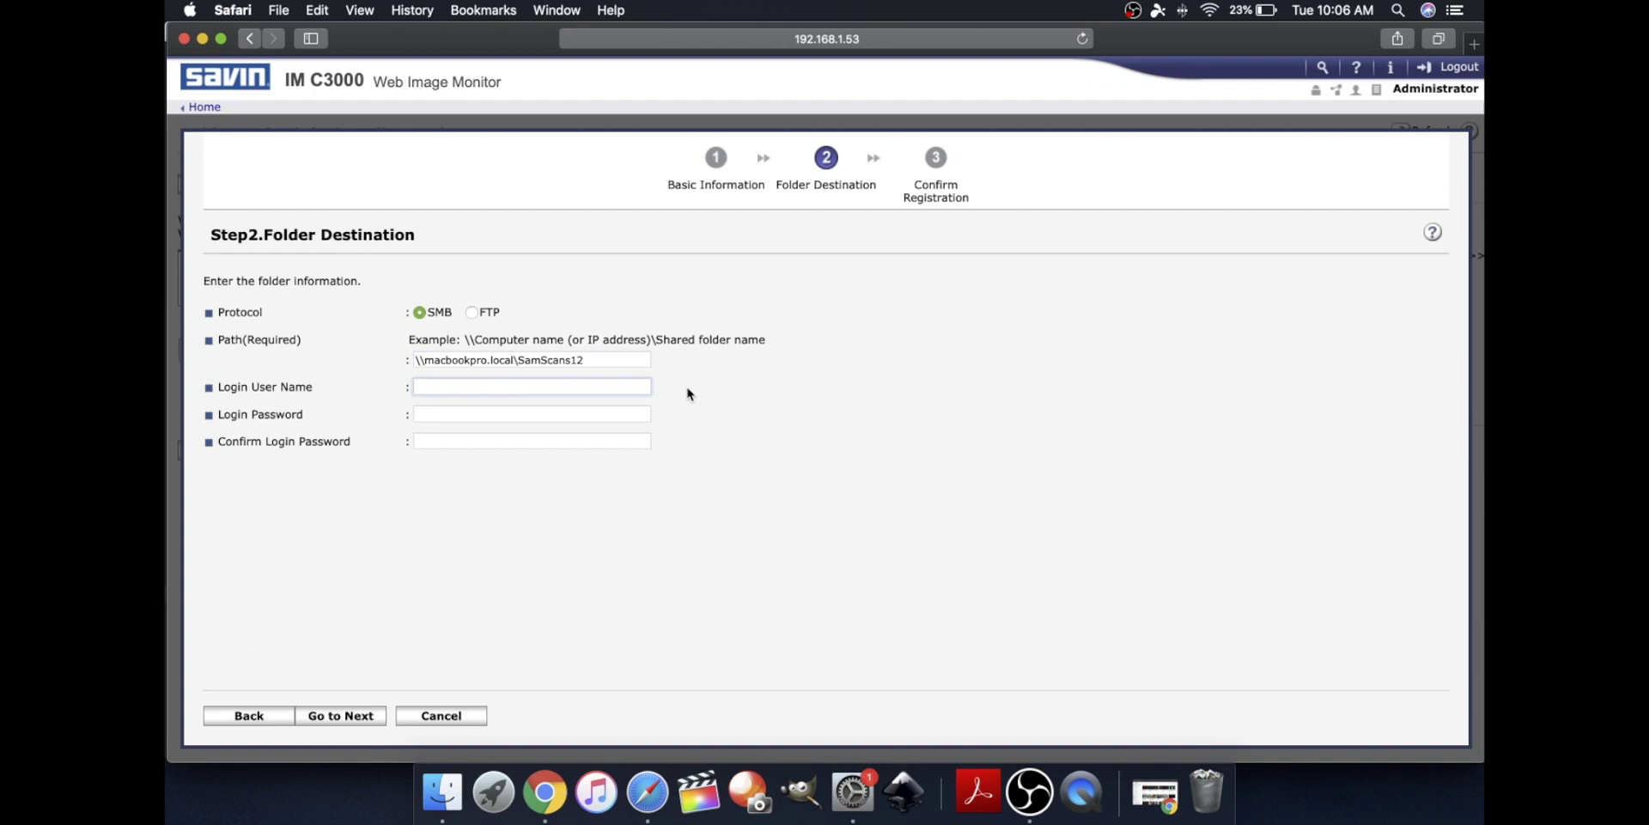
{"action": "type", "text": "duplicating systems"}
{"action": "key", "text": "Tab"}
{"action": "type", "text": "pas"}
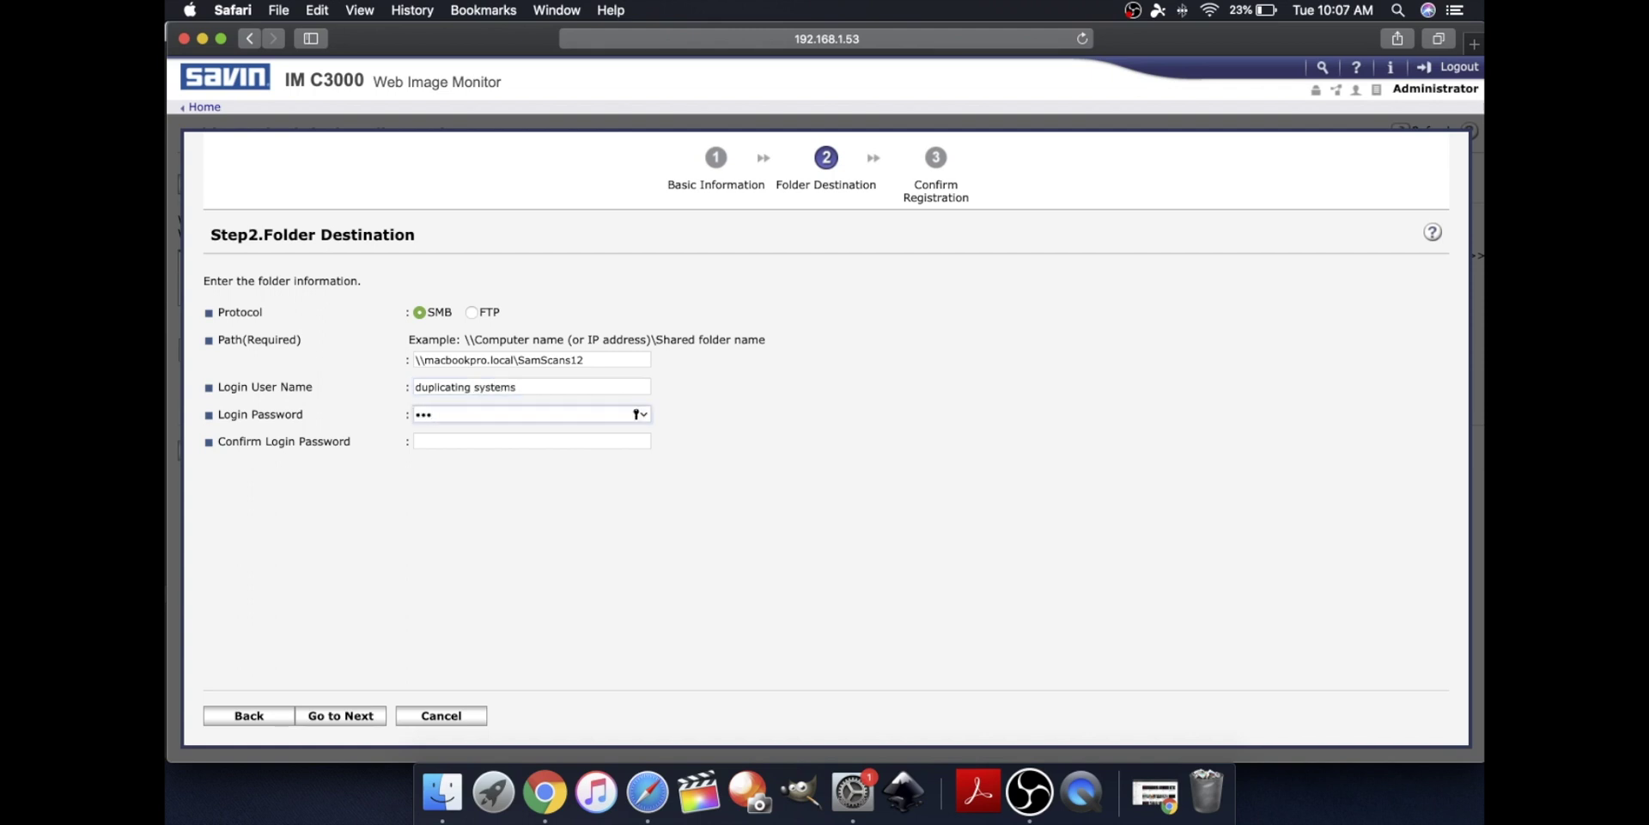
{"action": "type", "text": "swo"}
{"action": "key", "text": "Tab"}
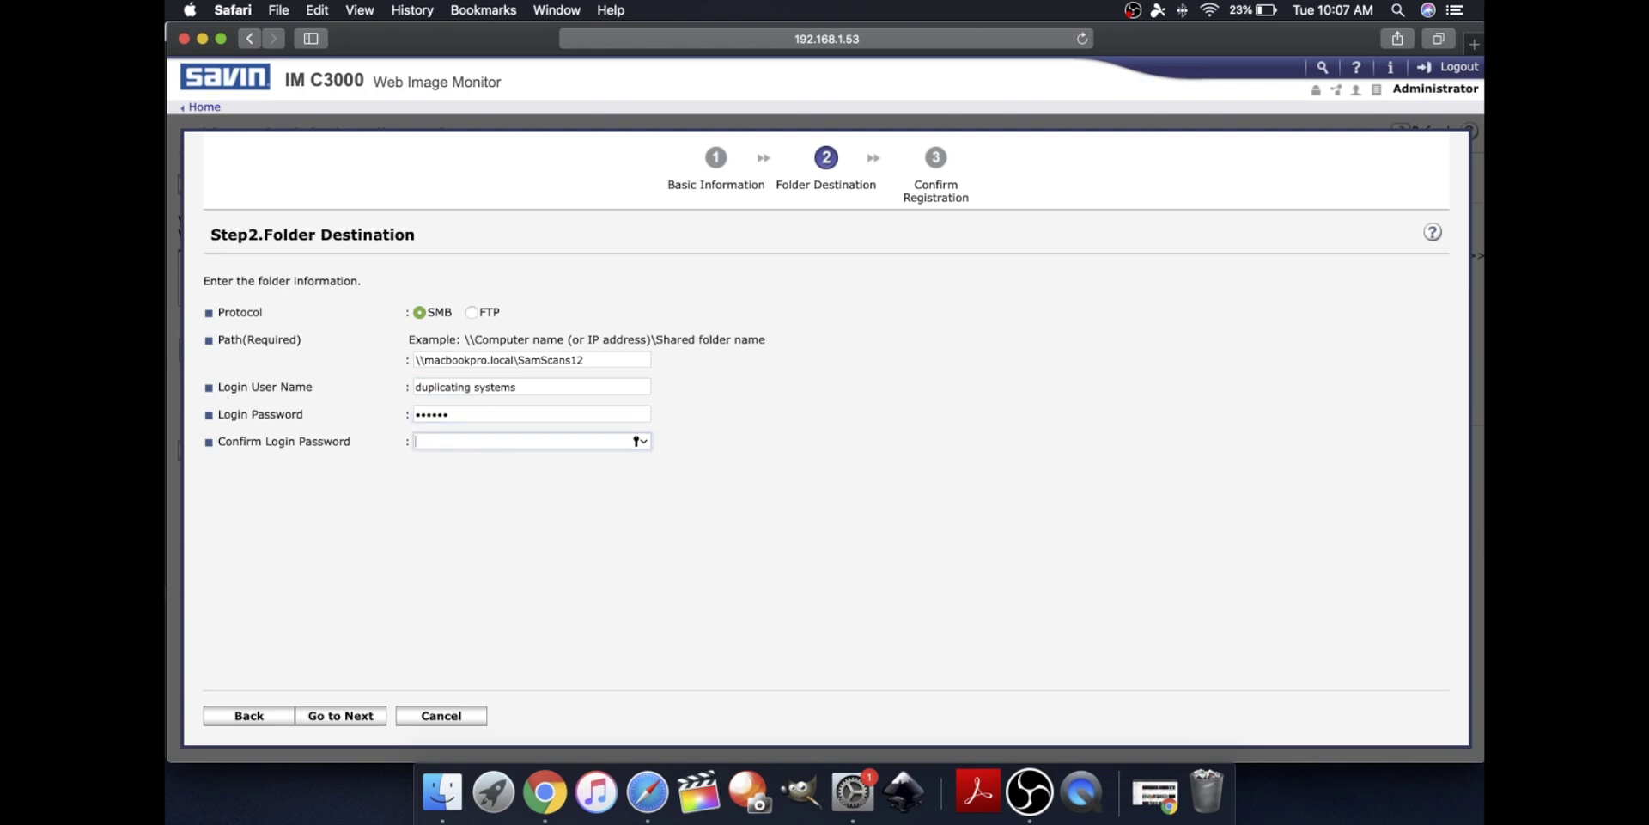
{"action": "type", "text": "pa"}
{"action": "left_click", "coordinate": [335, 718]}
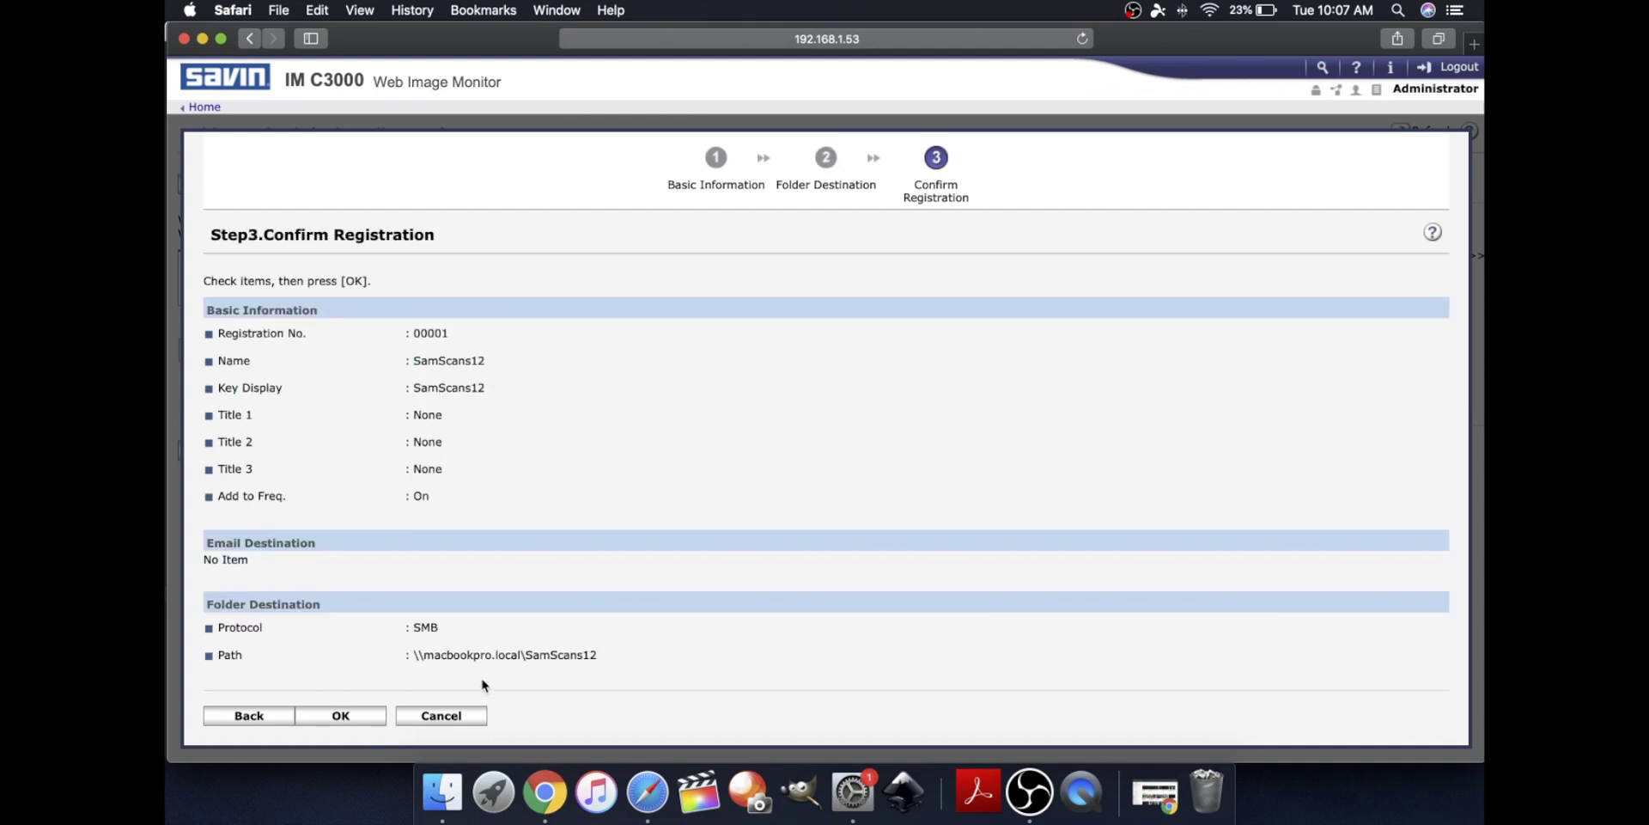
Approve the Step 3 Confirm Registration page with OK to save SamScans12
{"action": "left_click", "coordinate": [359, 718]}
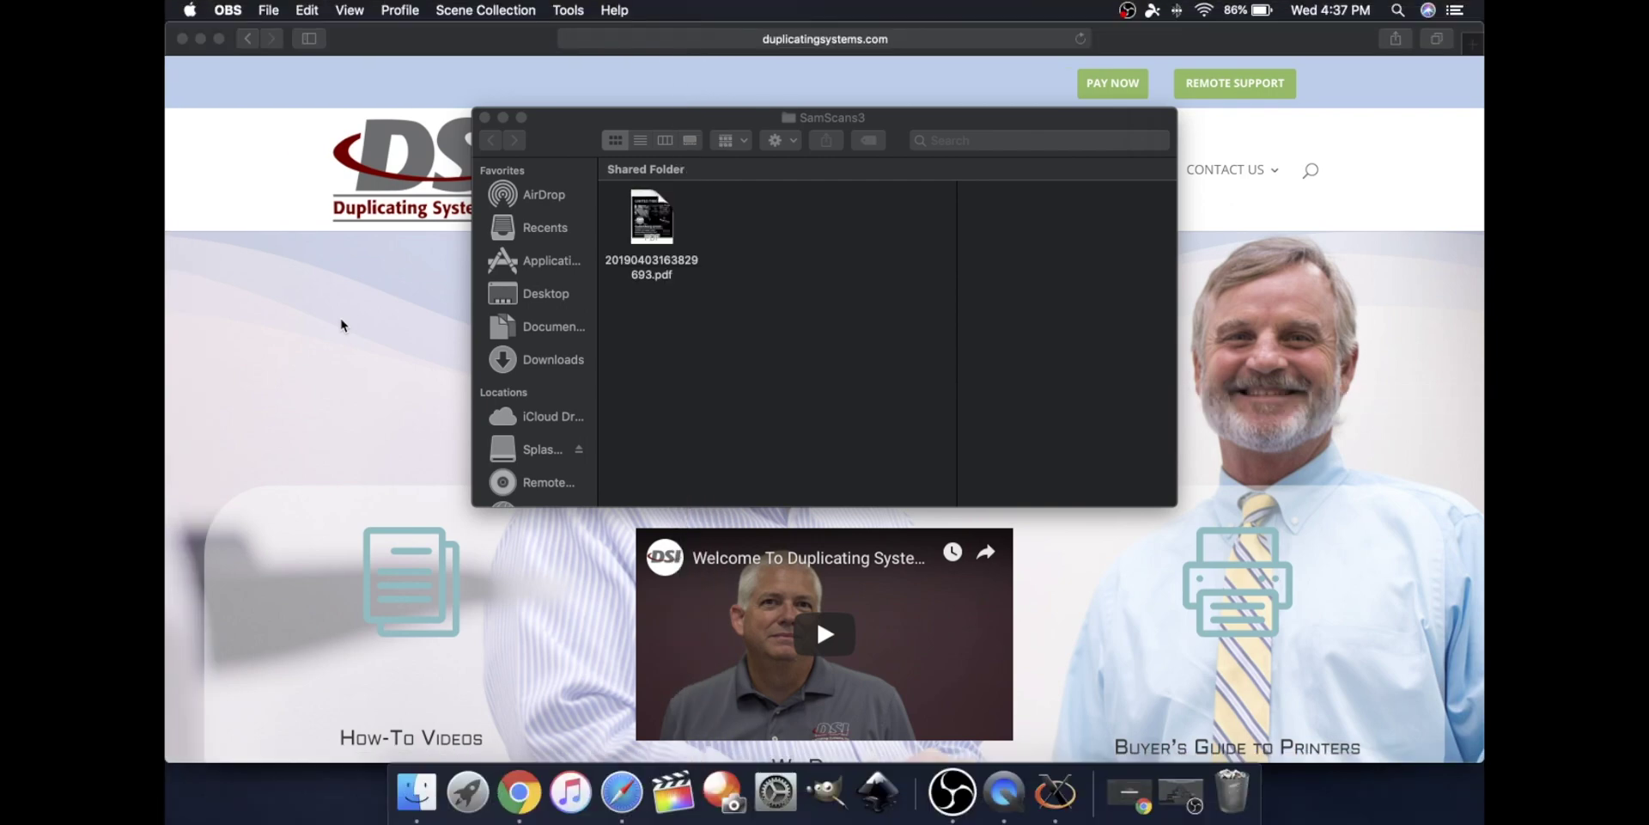
Open 20190403163829693.pdf in Acrobat Reader and scroll through the scanned flyer
{"action": "double_click", "coordinate": [654, 240]}
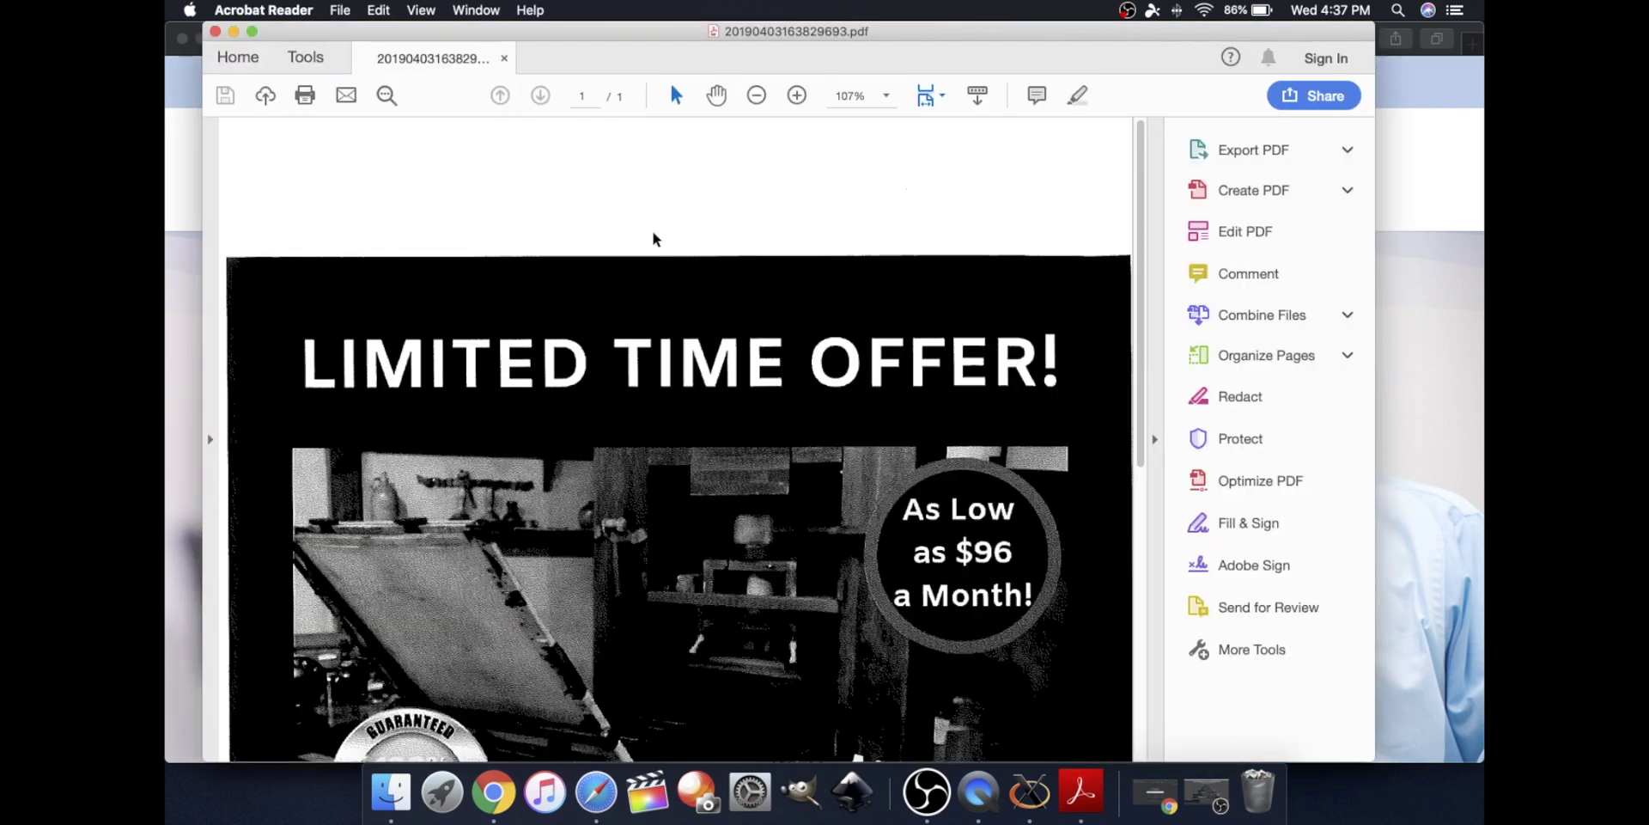
{"action": "scroll", "coordinate": [655, 240], "scroll_direction": "down", "scroll_amount": 10}
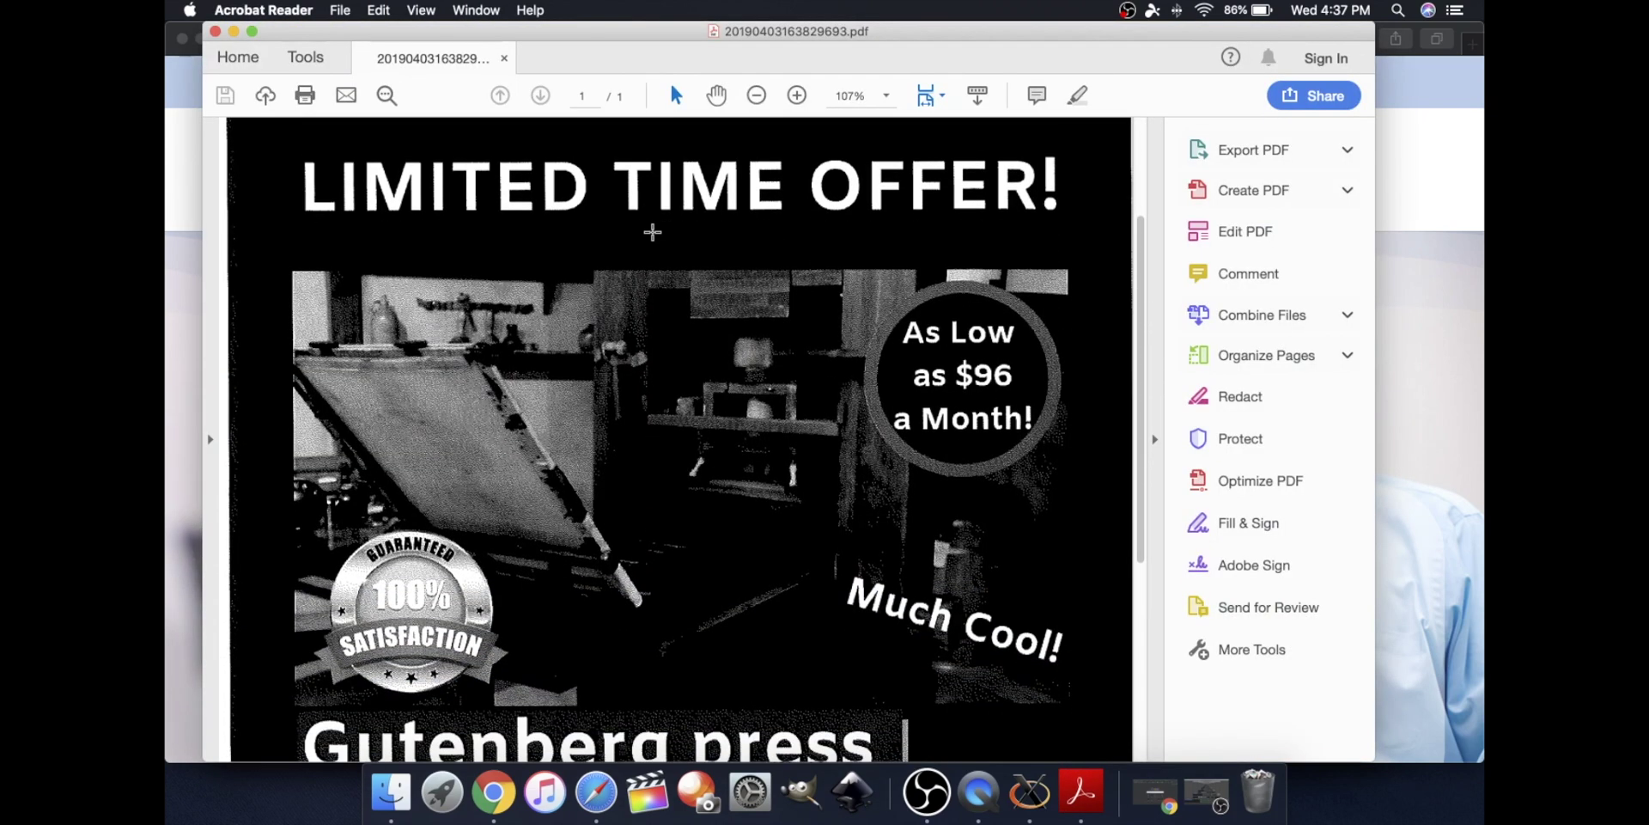
{"action": "scroll", "coordinate": [653, 232], "scroll_direction": "down", "scroll_amount": 4}
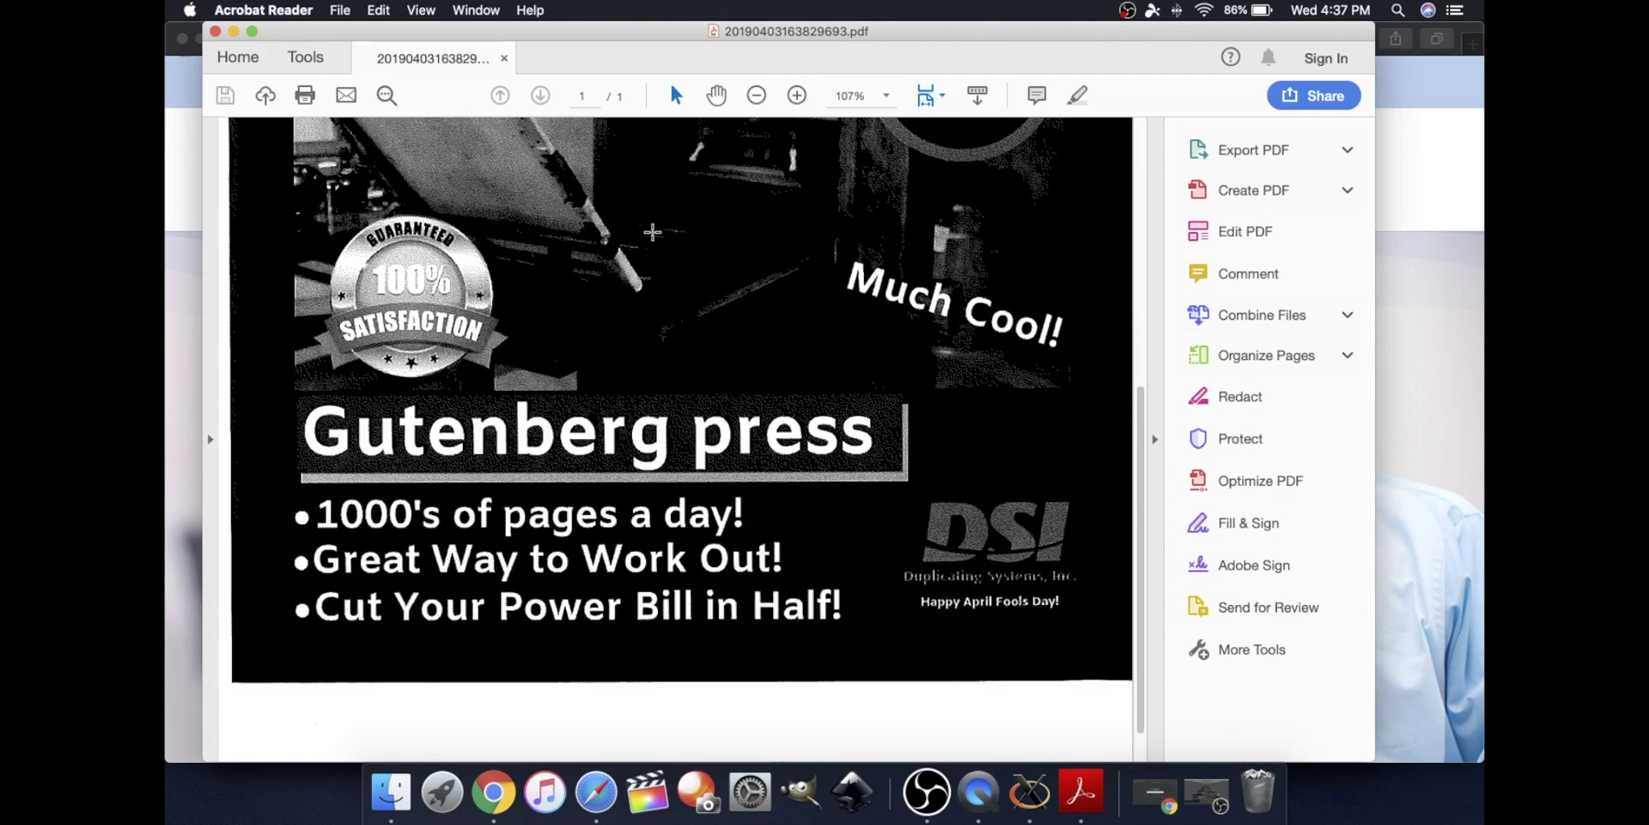